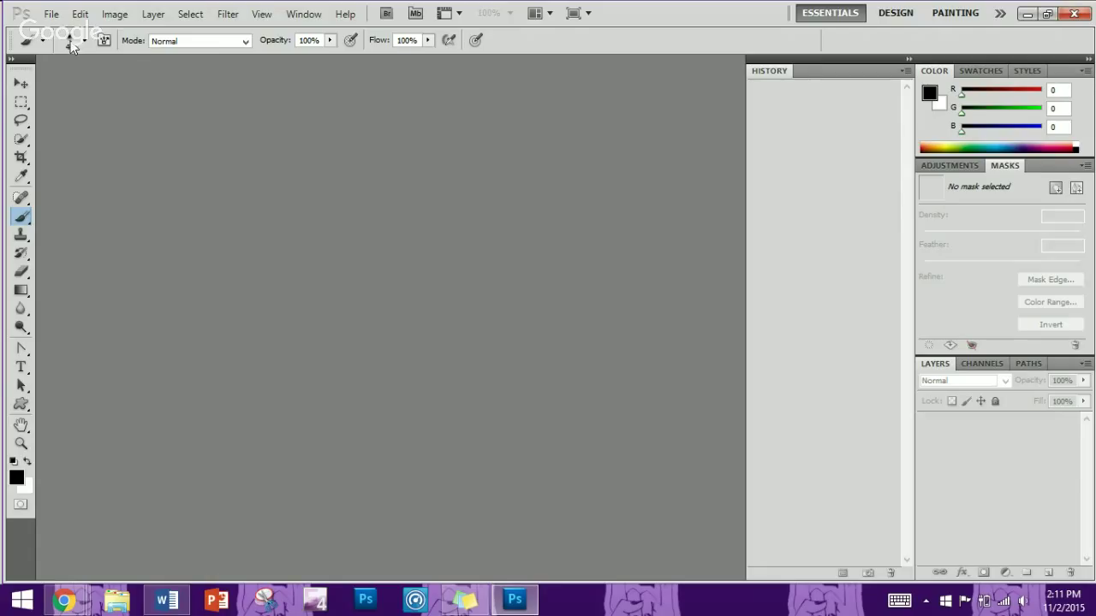
- Start a new document named Space_Cat with a width of 1280 pixels and a height of 720 pixels
{"action": "left_click", "coordinate": [54, 15]}
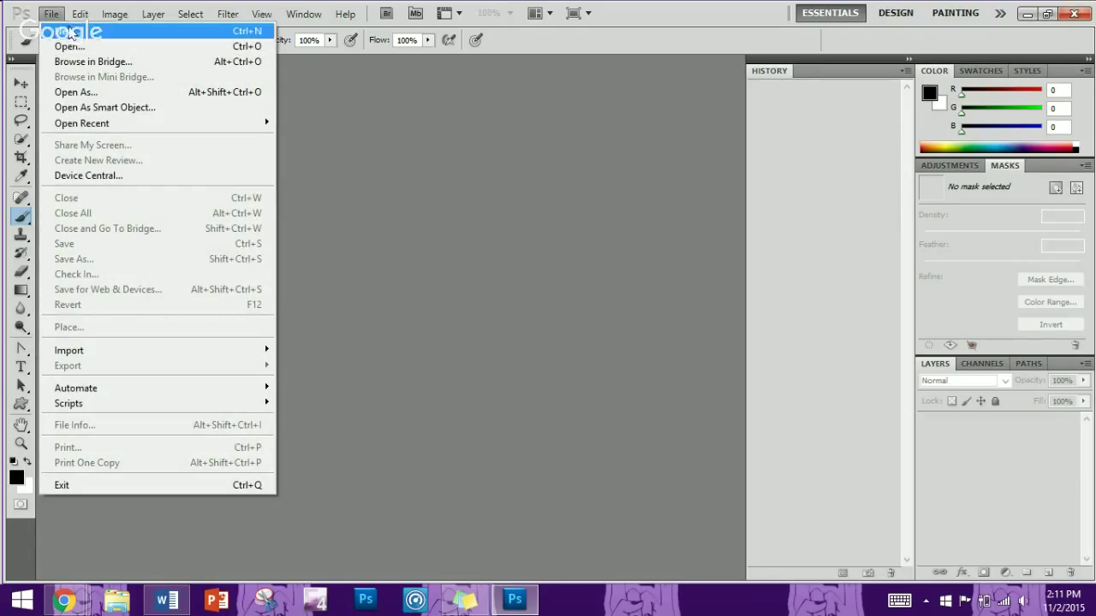
{"action": "left_click", "coordinate": [77, 32]}
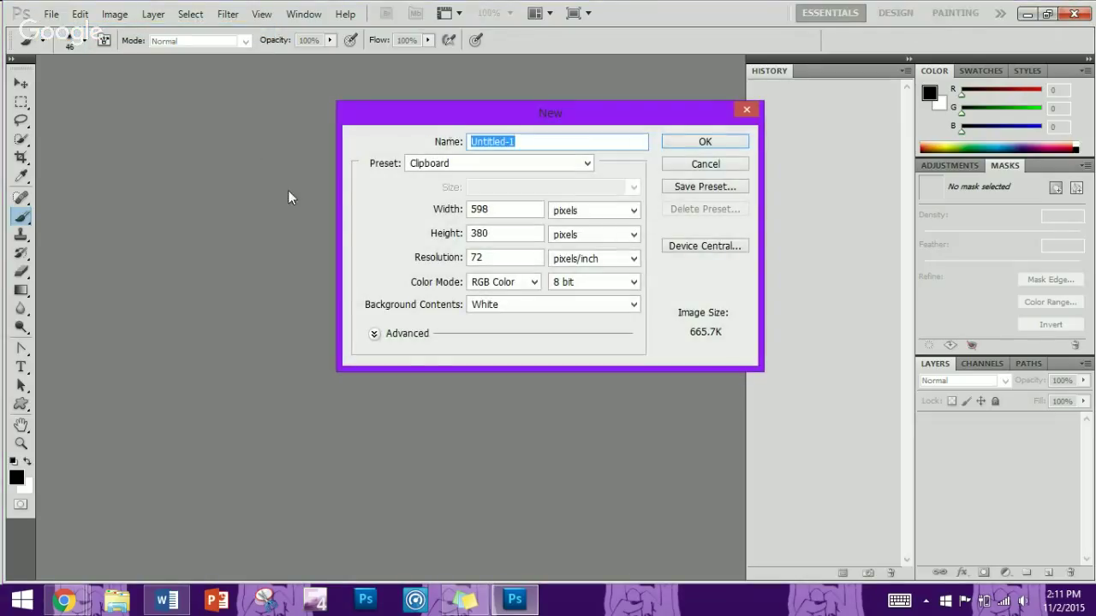
{"action": "type", "text": "Space_Cat"}
{"action": "left_click_drag", "start_coordinate": [519, 210], "coordinate": [453, 227]}
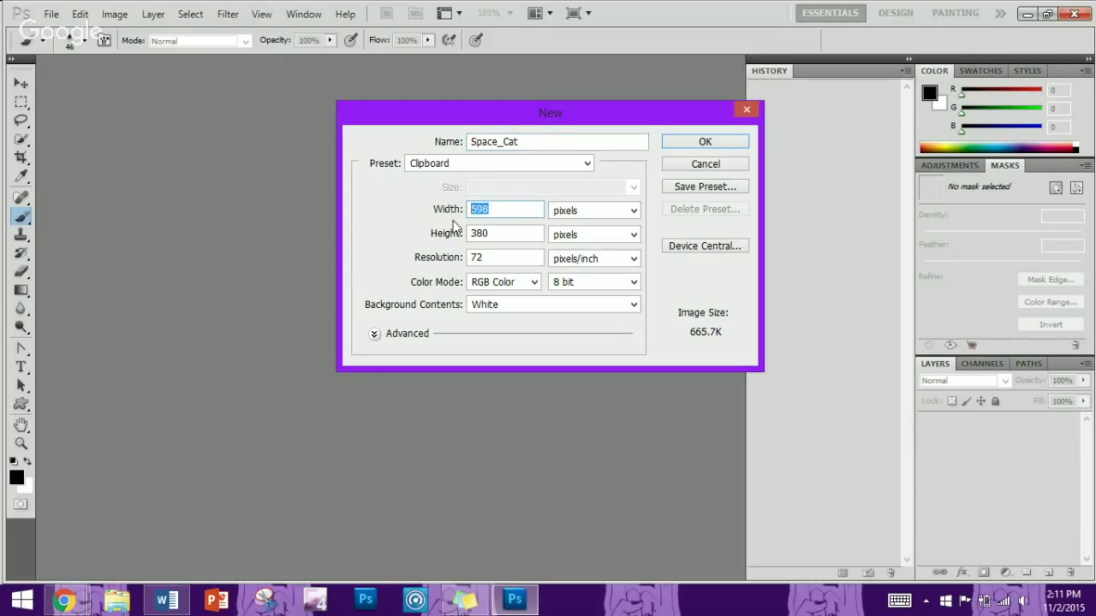
{"action": "type", "text": "1280"}
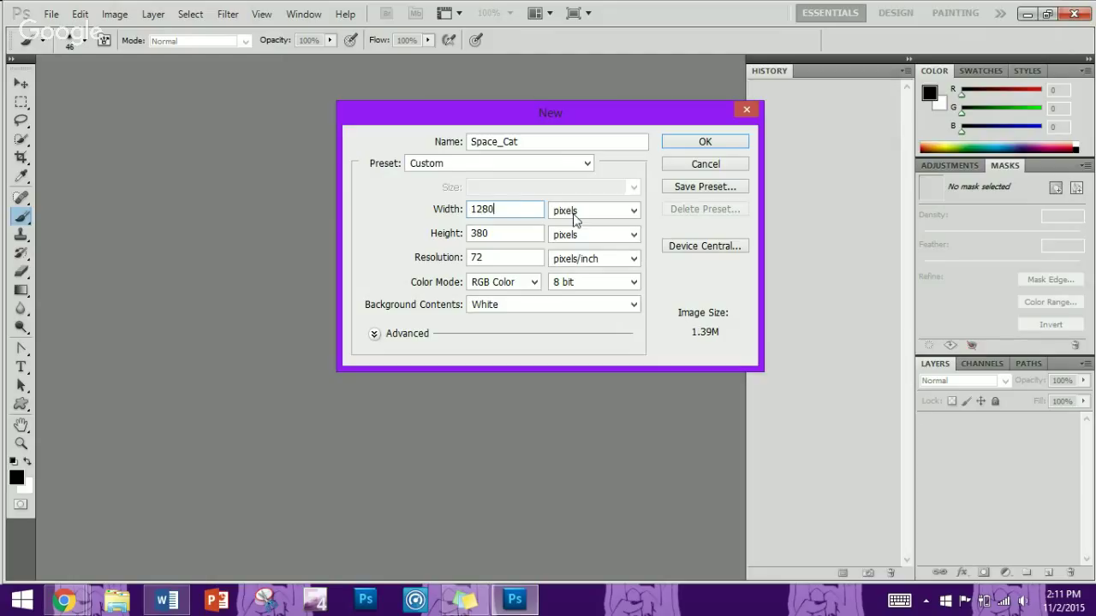
{"action": "left_click_drag", "start_coordinate": [490, 236], "coordinate": [418, 246]}
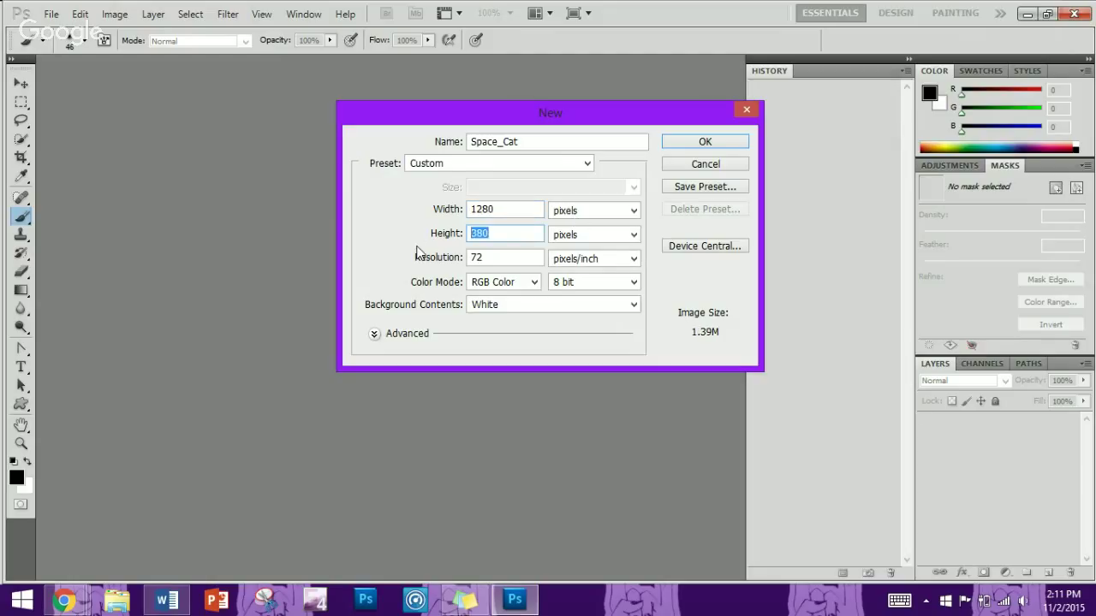
{"action": "type", "text": "720"}
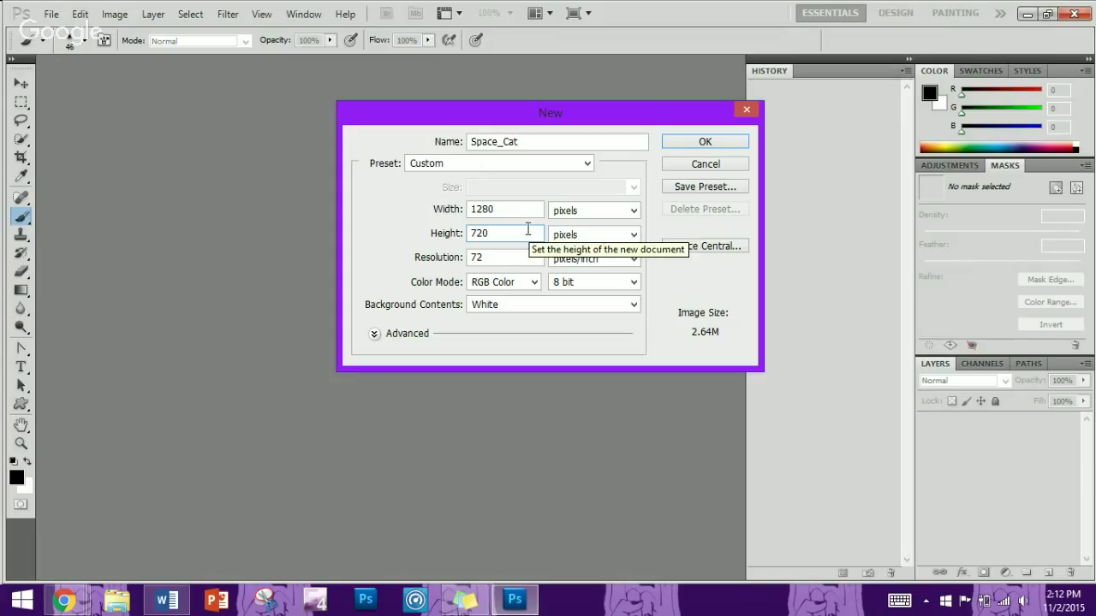
- Set the new document's resolution to 300 pixels/inch and its background contents to Transparent, and create it
{"action": "left_click", "coordinate": [495, 260]}
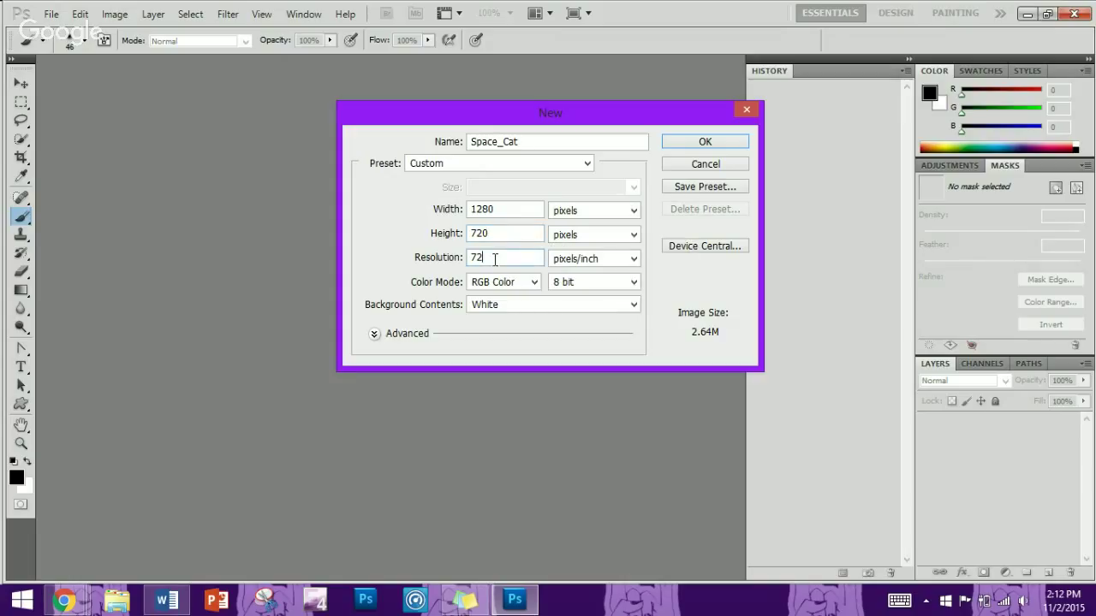
{"action": "type", "text": "300"}
{"action": "left_click", "coordinate": [409, 258]}
{"action": "left_click", "coordinate": [633, 307]}
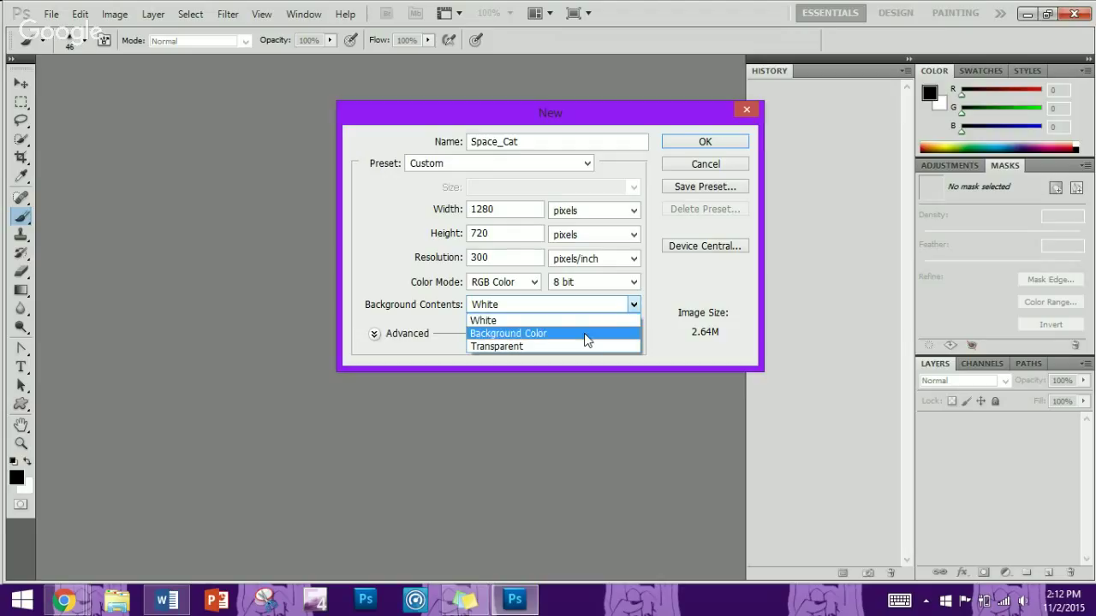
{"action": "left_click", "coordinate": [586, 337]}
{"action": "left_click", "coordinate": [588, 309]}
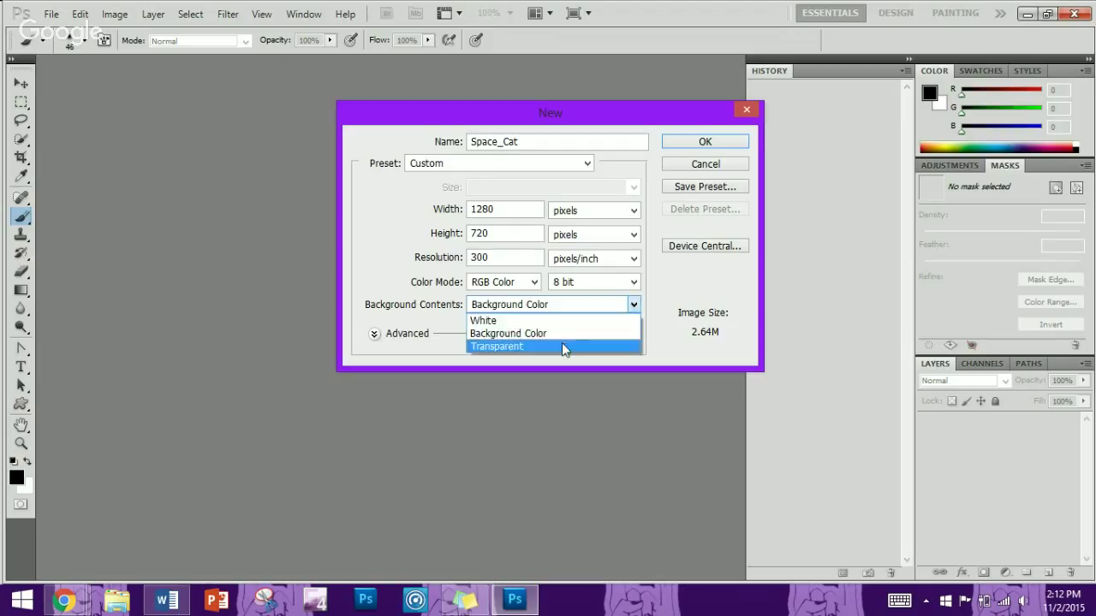
{"action": "left_click", "coordinate": [561, 346]}
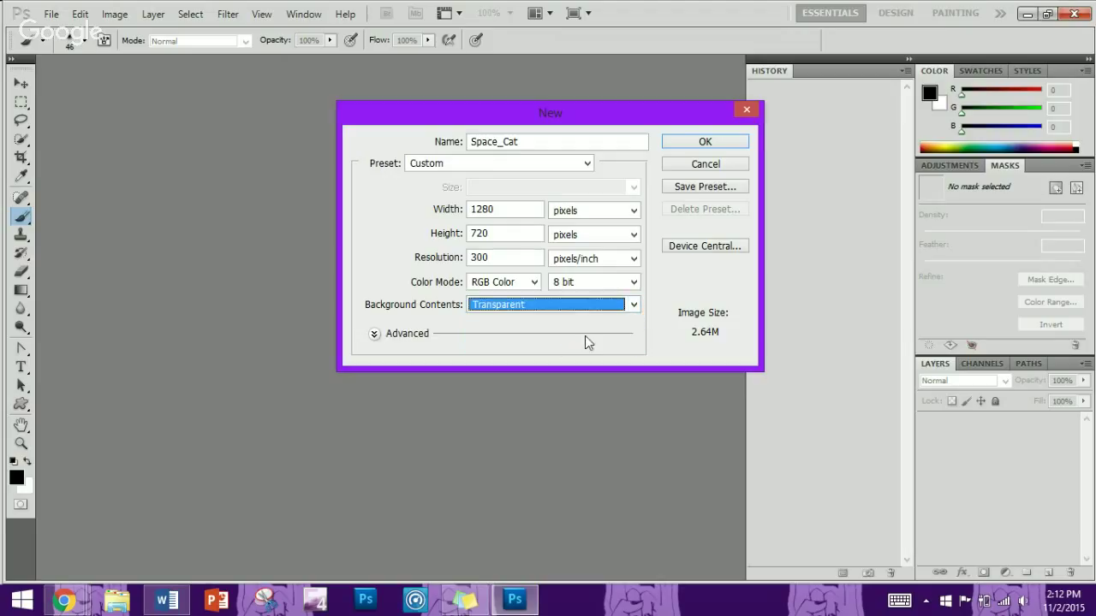
{"action": "left_click", "coordinate": [688, 142]}
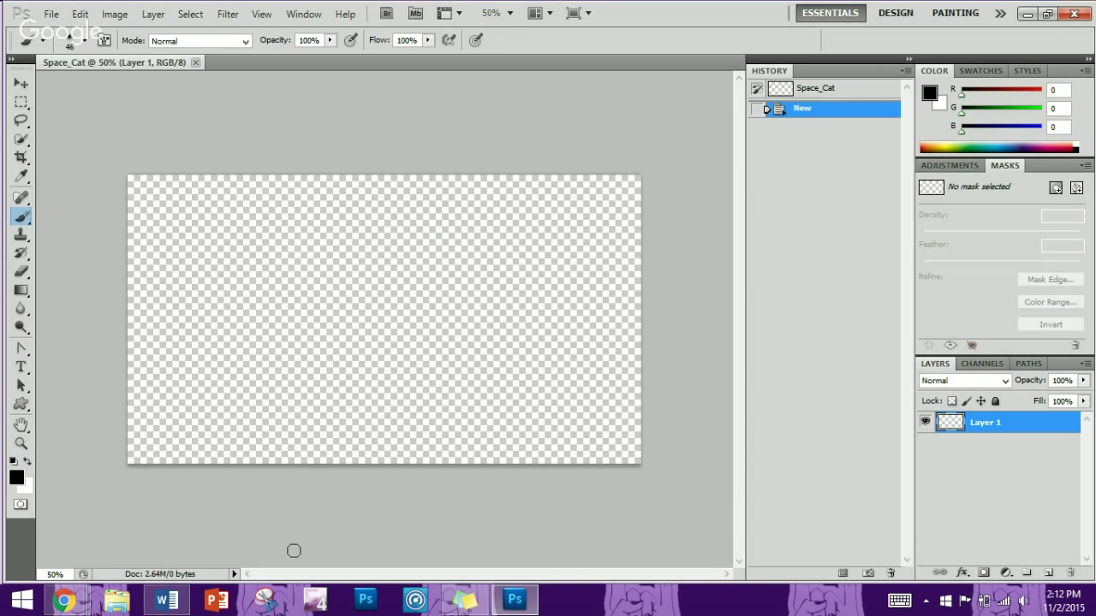
- In File Explorer, open the Practice Images folder inside Interactive Multimedia on the USB20FD (E:) drive
{"action": "left_click", "coordinate": [133, 597]}
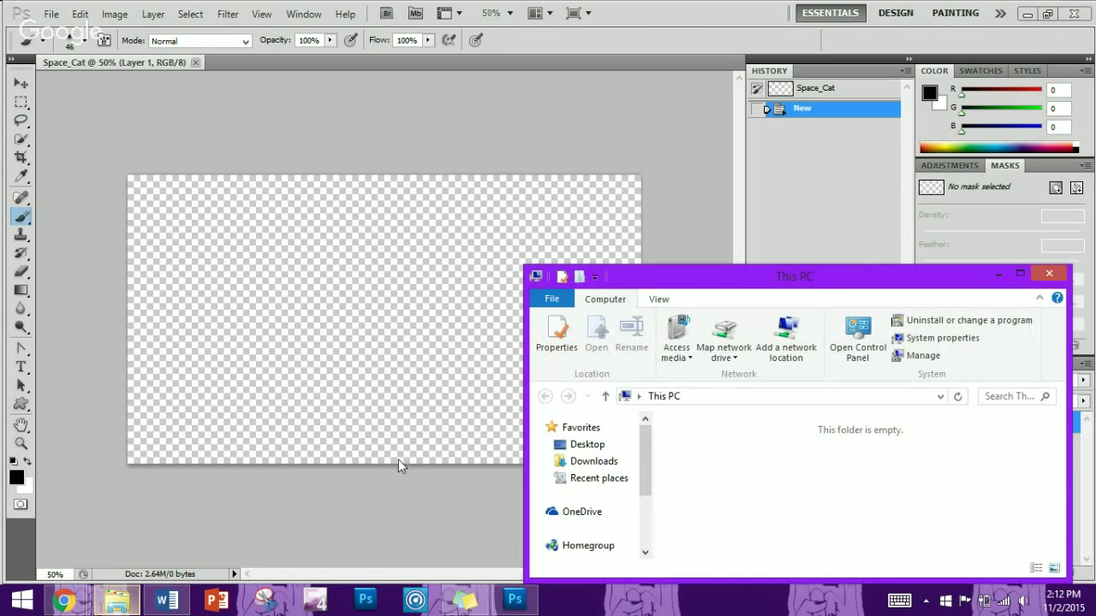
{"action": "left_click_drag", "start_coordinate": [805, 279], "coordinate": [830, 174]}
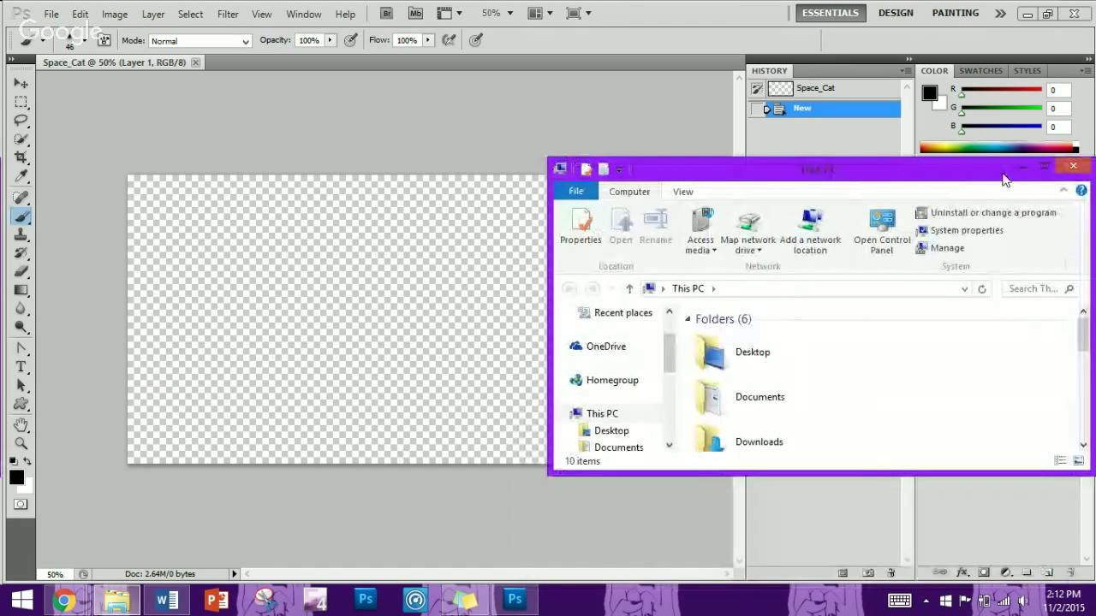
{"action": "left_click_drag", "start_coordinate": [822, 475], "coordinate": [822, 537]}
{"action": "left_click_drag", "start_coordinate": [669, 404], "coordinate": [672, 434]}
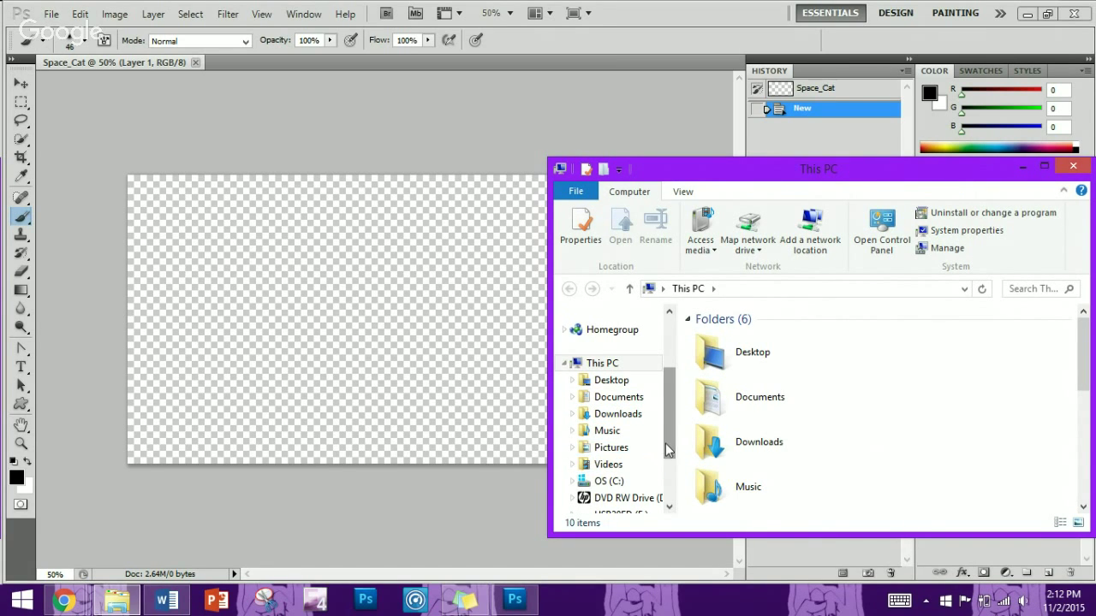
{"action": "scroll", "coordinate": [659, 448], "scroll_direction": "down", "scroll_amount": 2}
{"action": "left_click", "coordinate": [624, 456]}
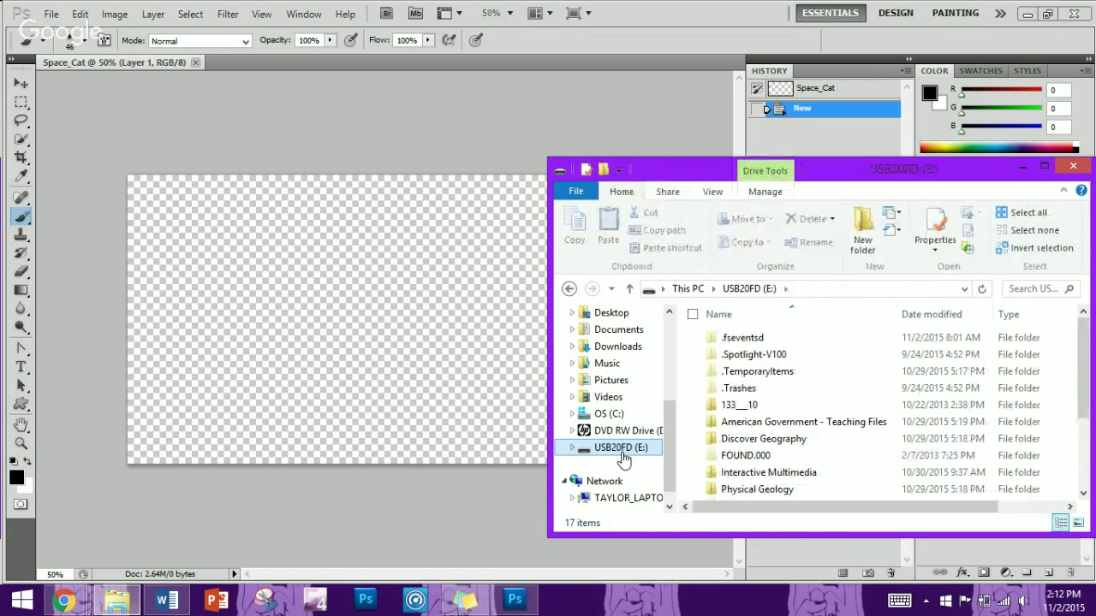
{"action": "double_click", "coordinate": [768, 474]}
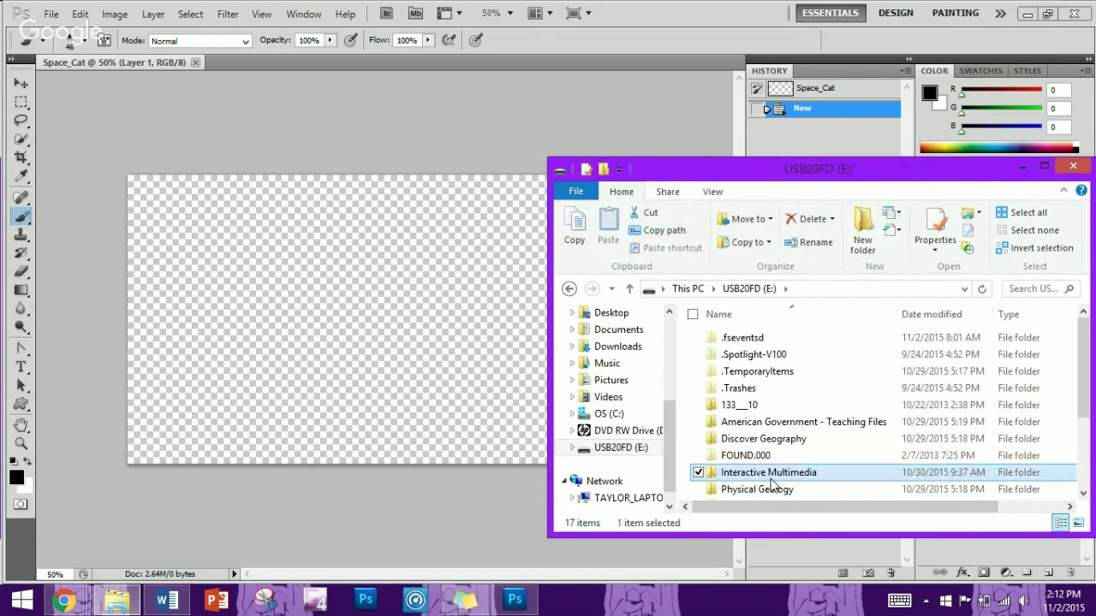
{"action": "double_click", "coordinate": [760, 379]}
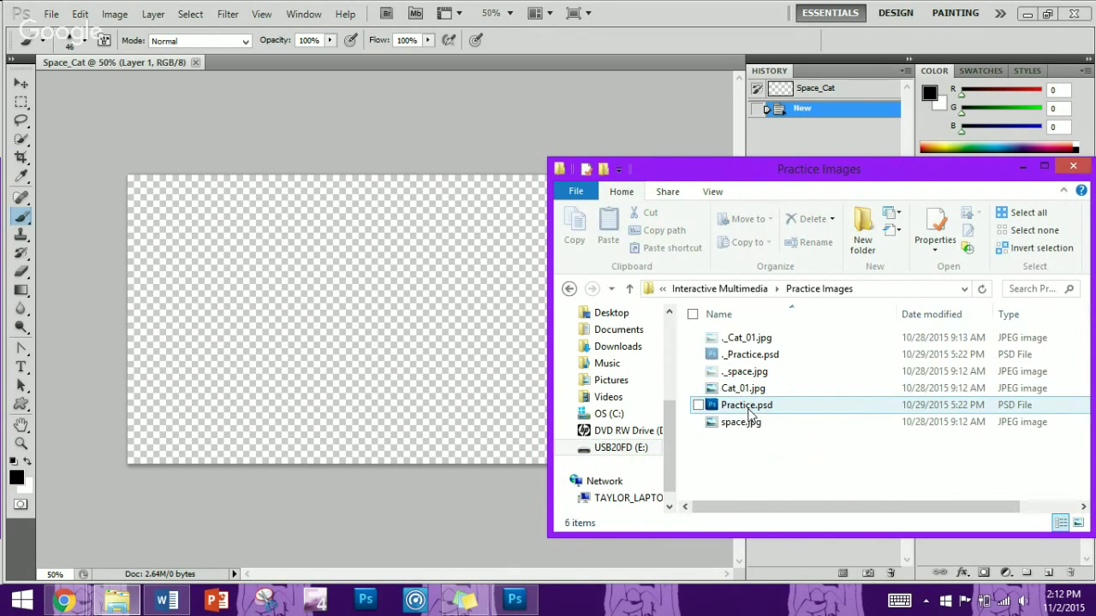
- Open Cat_01.jpg from the Practice Images folder with Adobe Photoshop CS5
{"action": "right_click", "coordinate": [746, 389]}
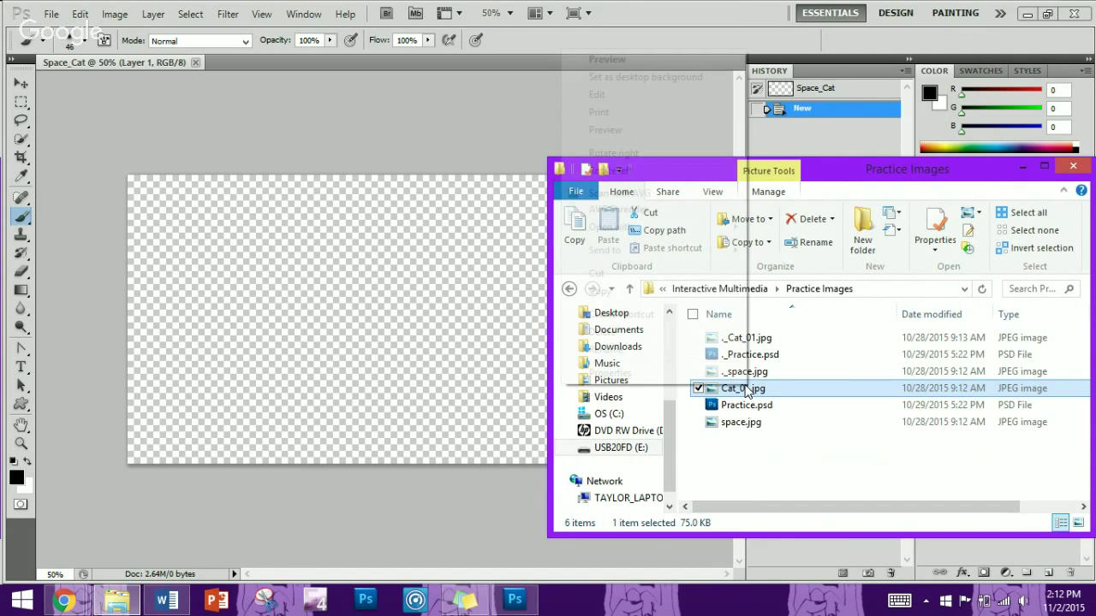
{"action": "mouse_move", "coordinate": [631, 227]}
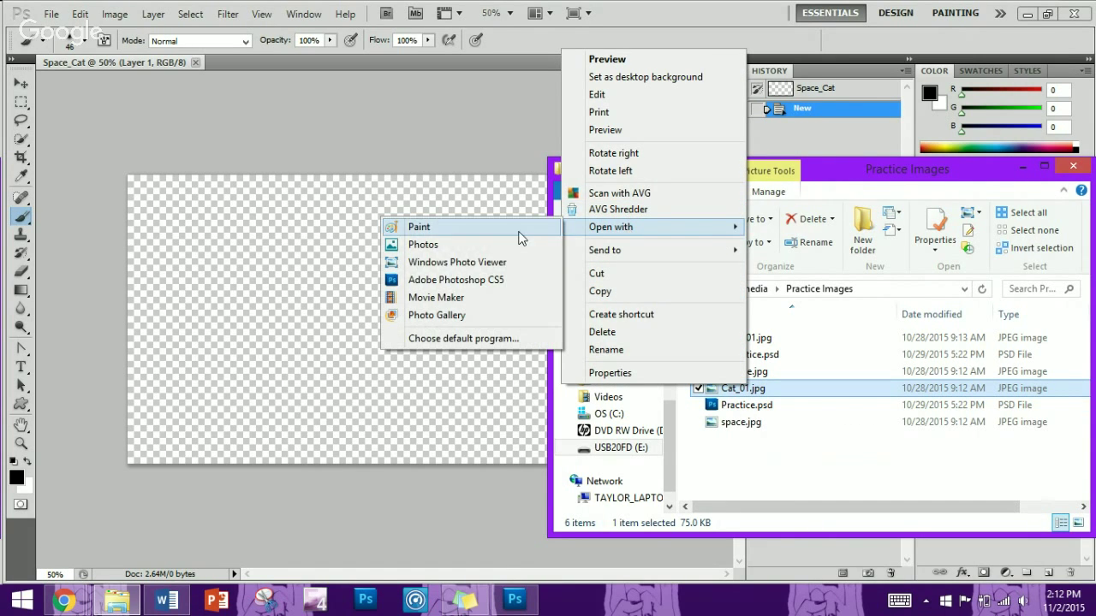
{"action": "left_click", "coordinate": [462, 290]}
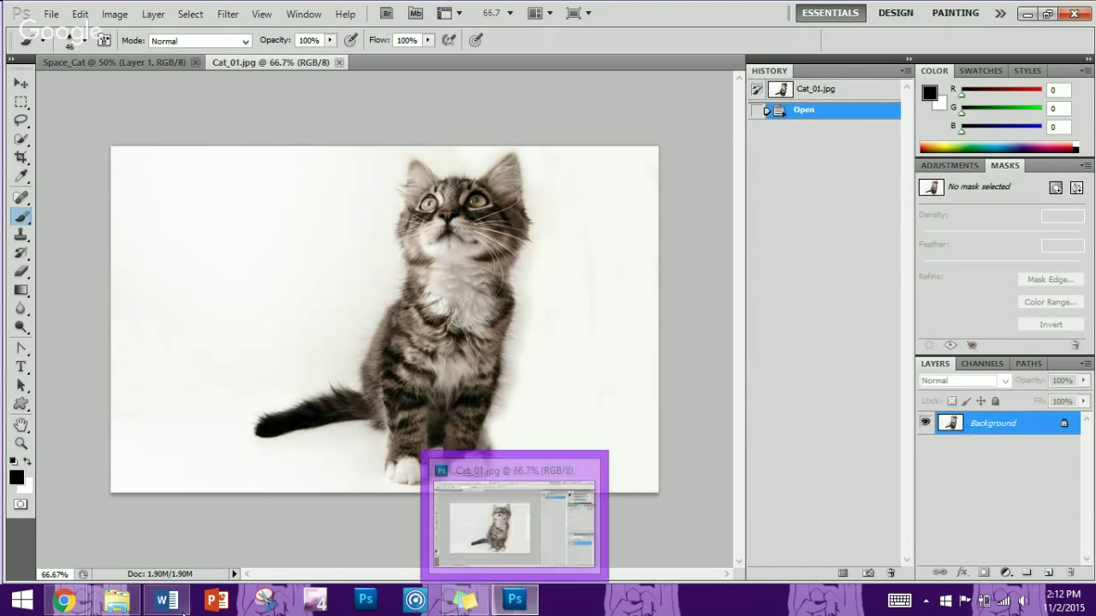
- Open space.jpg from the Practice Images folder with Adobe Photoshop CS5 and close the File Explorer window
{"action": "left_click", "coordinate": [120, 603]}
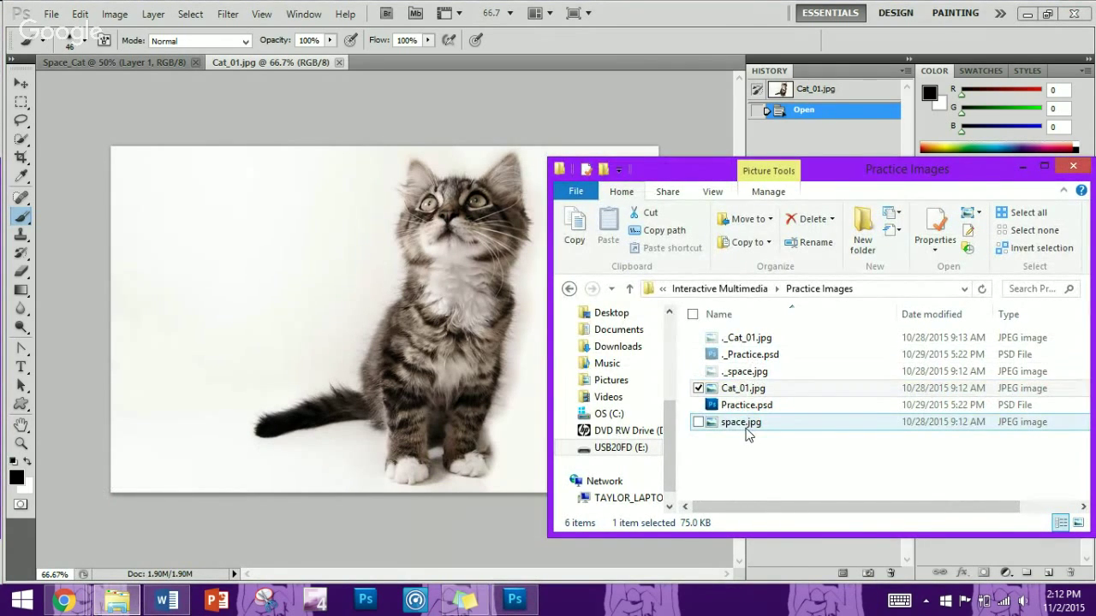
{"action": "right_click", "coordinate": [746, 428]}
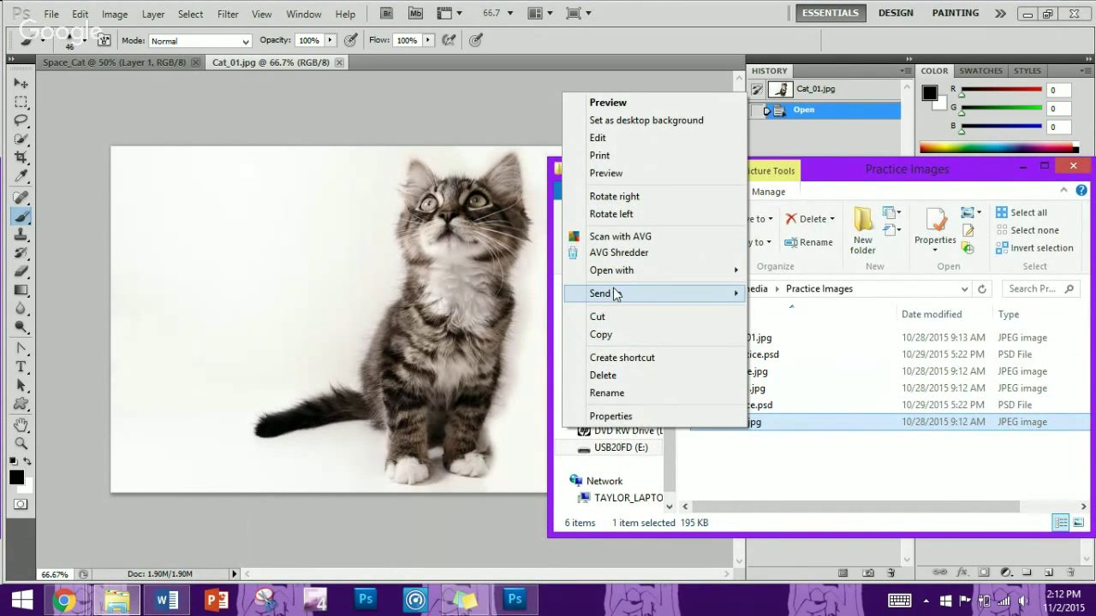
{"action": "mouse_move", "coordinate": [611, 272]}
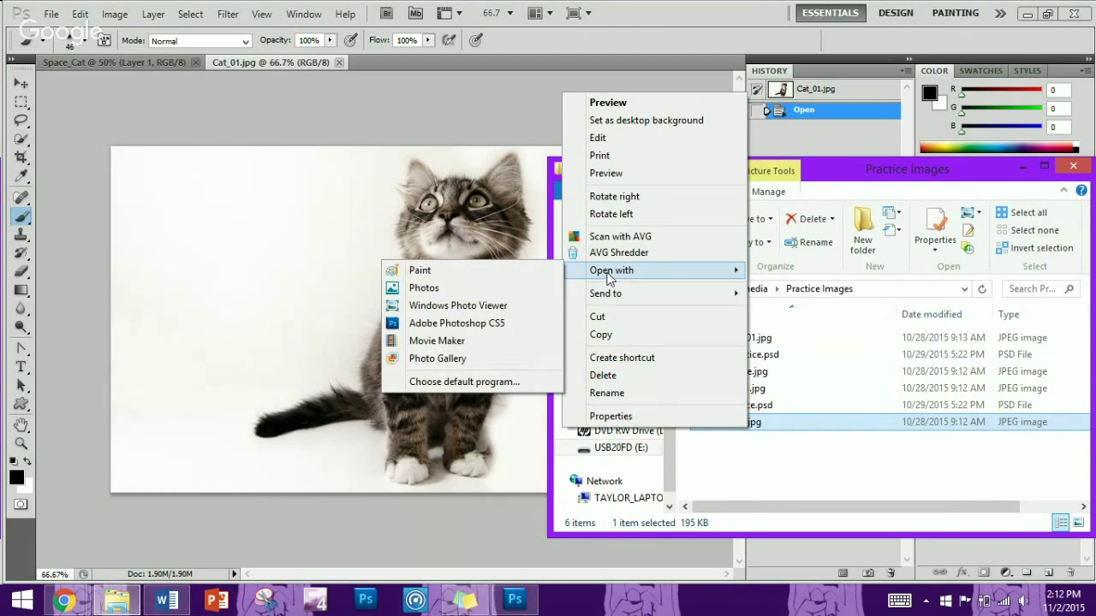
{"action": "left_click", "coordinate": [444, 324]}
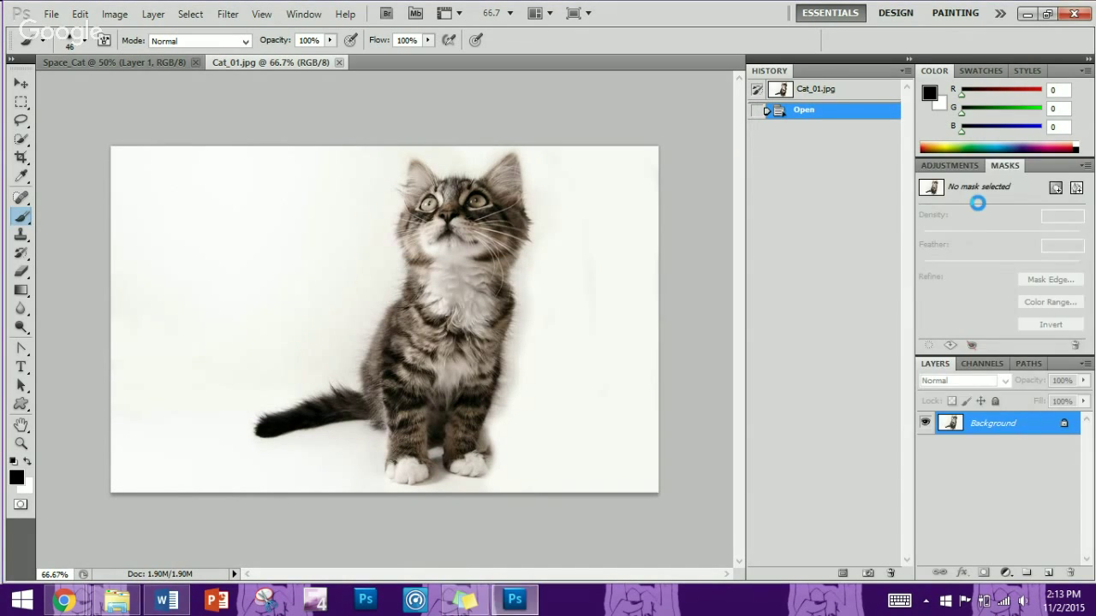
{"action": "right_click", "coordinate": [115, 599]}
{"action": "left_click", "coordinate": [90, 557]}
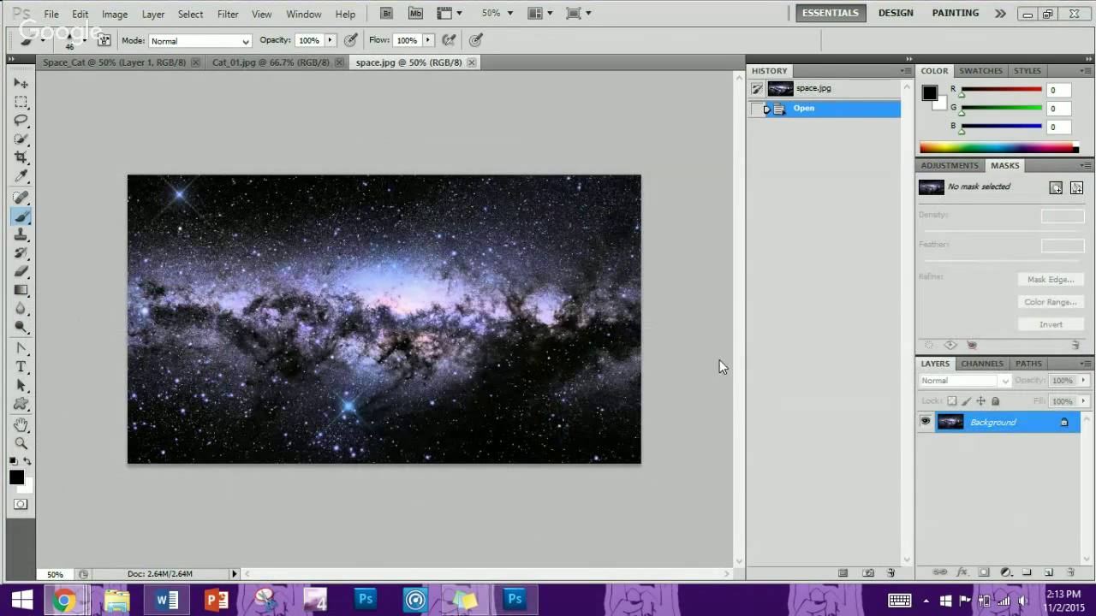
- Copy the Cat_01.jpg picture into the Space_Cat document as a new layer with the Move tool
{"action": "left_click", "coordinate": [247, 60]}
{"action": "left_click", "coordinate": [22, 85]}
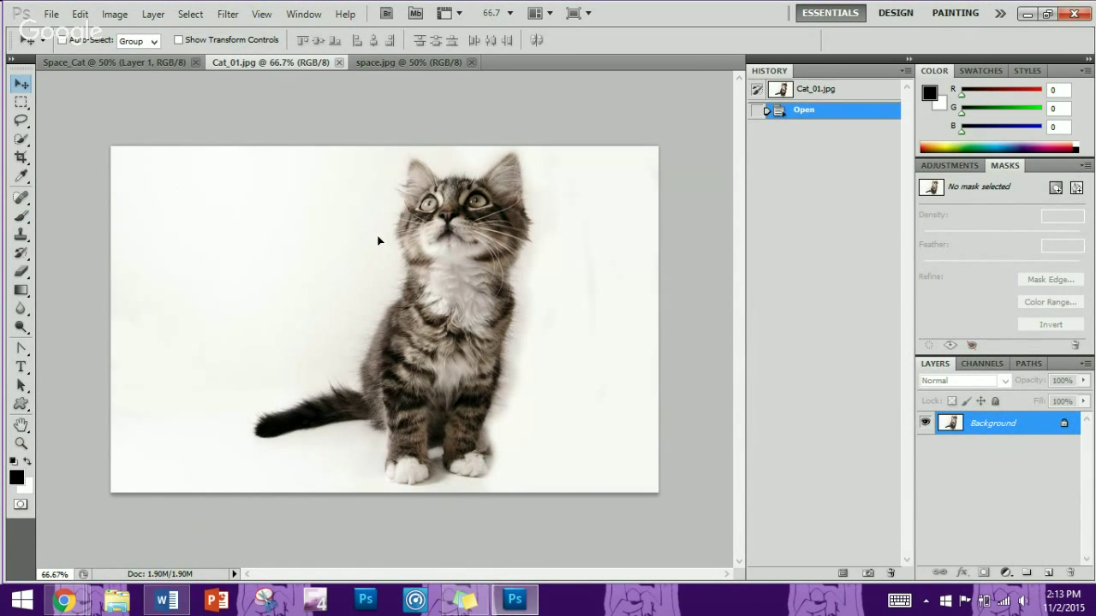
{"action": "left_click_drag", "start_coordinate": [142, 63], "coordinate": [447, 277]}
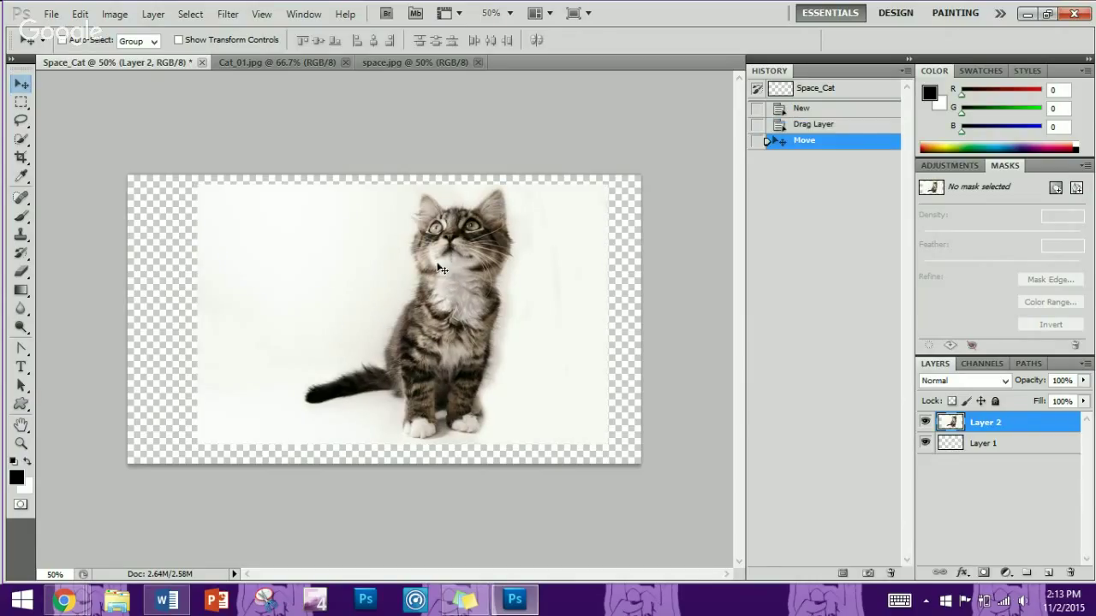
- Copy the space.jpg picture into Space_Cat so it covers the whole canvas, and close both source images
{"action": "left_click", "coordinate": [400, 65]}
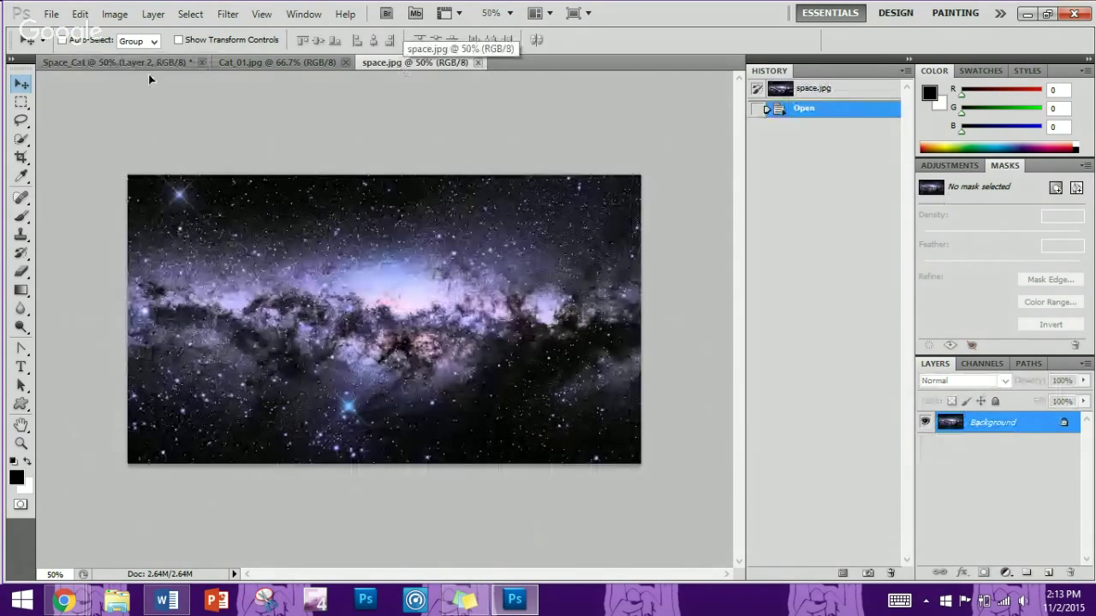
{"action": "left_click_drag", "start_coordinate": [142, 67], "coordinate": [440, 272]}
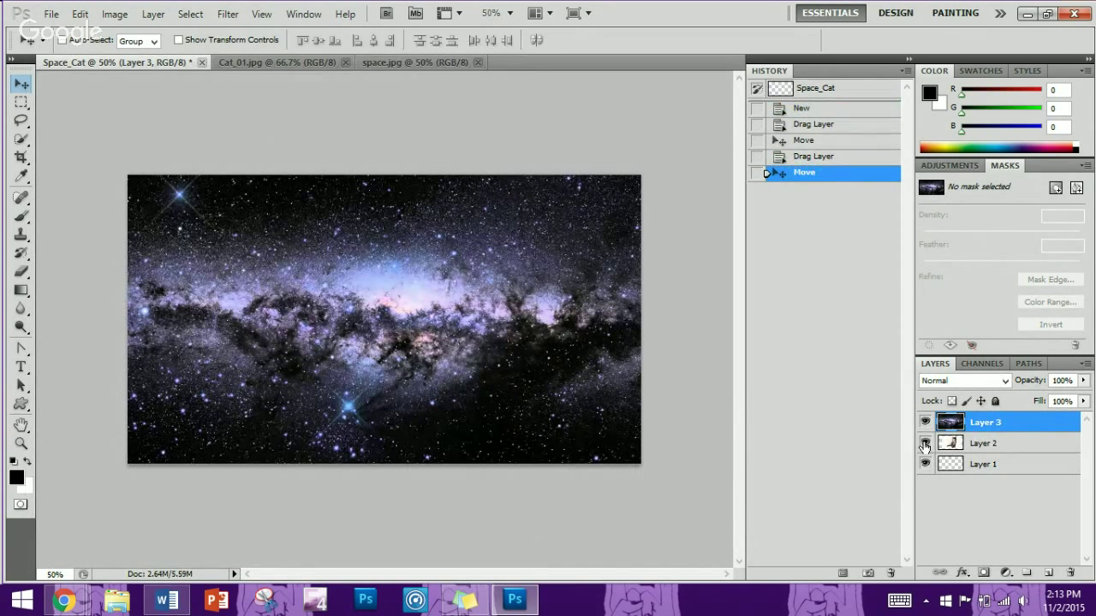
{"action": "left_click", "coordinate": [345, 62]}
{"action": "left_click", "coordinate": [335, 63]}
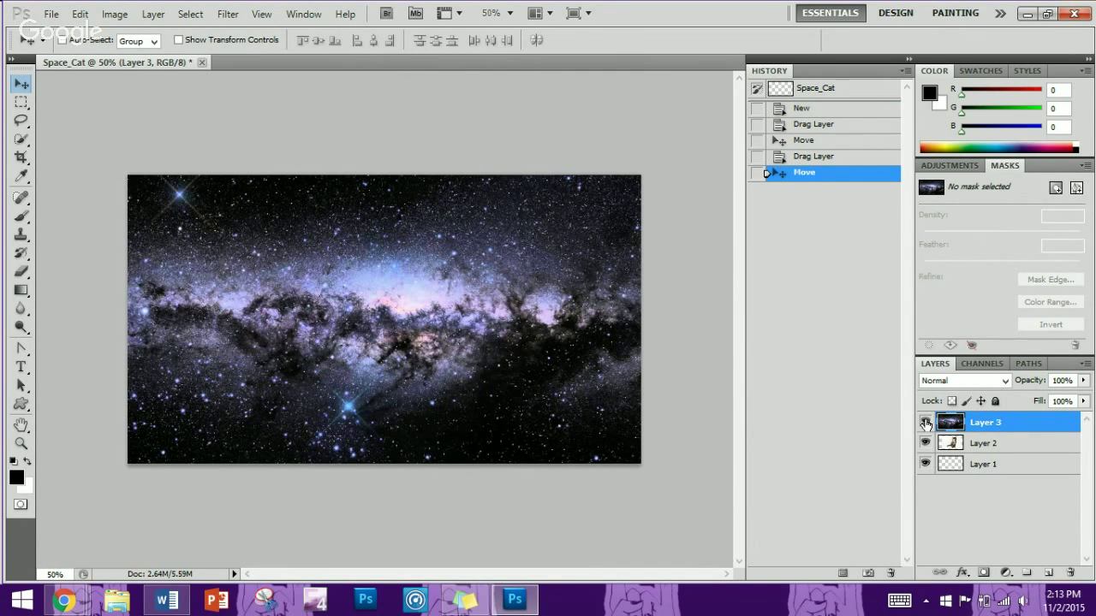
- Move the cat layer against the canvas's right edge with the space layer hidden, and show the space layer again
{"action": "left_click", "coordinate": [925, 423]}
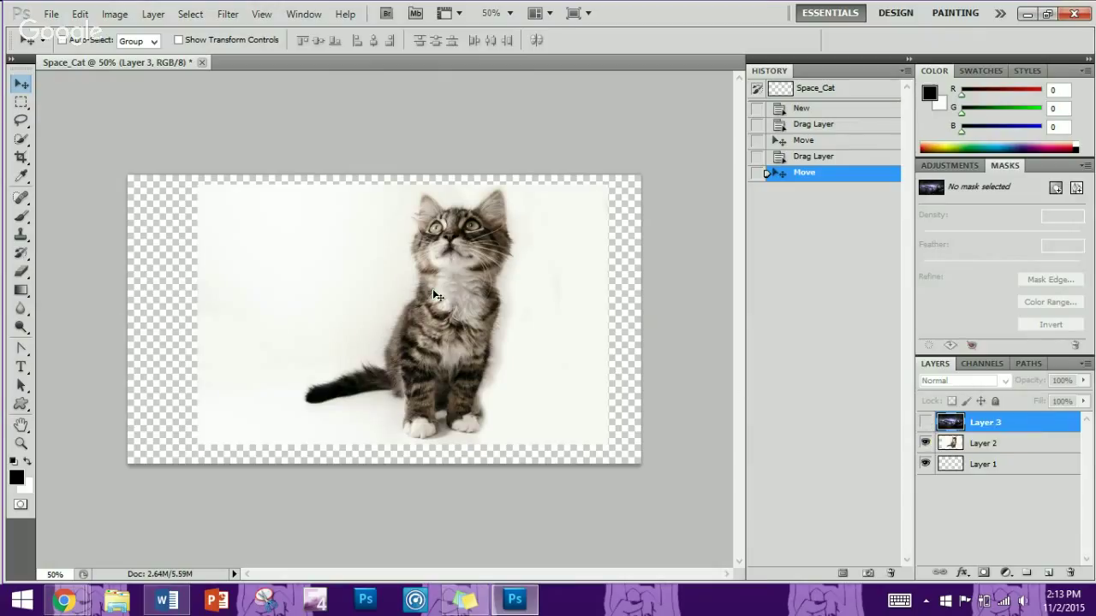
{"action": "left_click_drag", "start_coordinate": [445, 294], "coordinate": [539, 362]}
{"action": "left_click", "coordinate": [977, 446]}
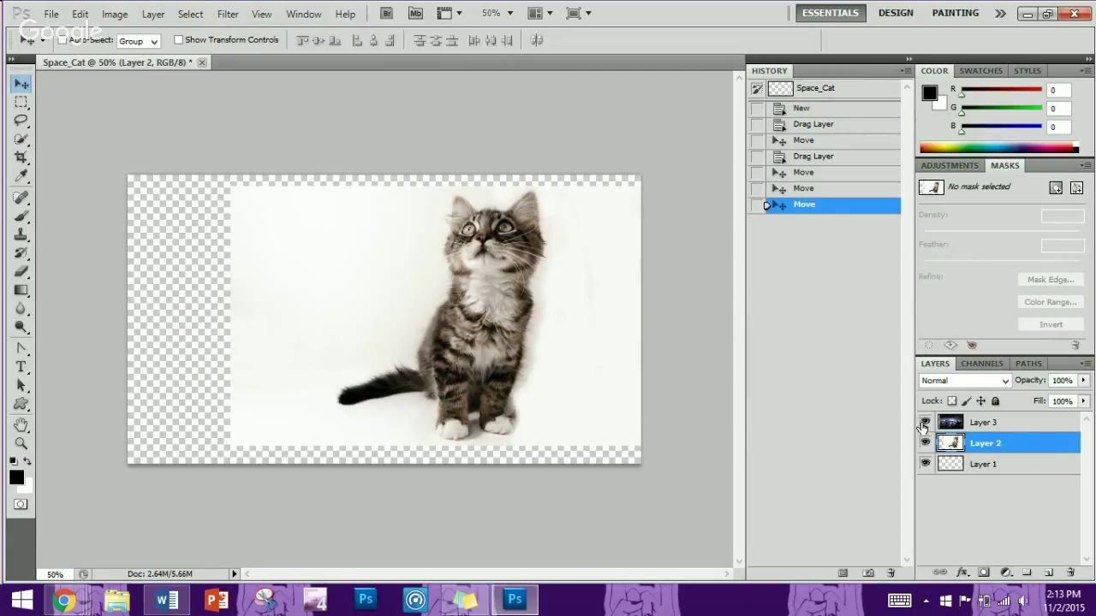
{"action": "left_click", "coordinate": [925, 422]}
- Undo the accidental move of the cat layer and realign the space layer so it fills the whole canvas
{"action": "left_click_drag", "start_coordinate": [340, 330], "coordinate": [325, 328]}
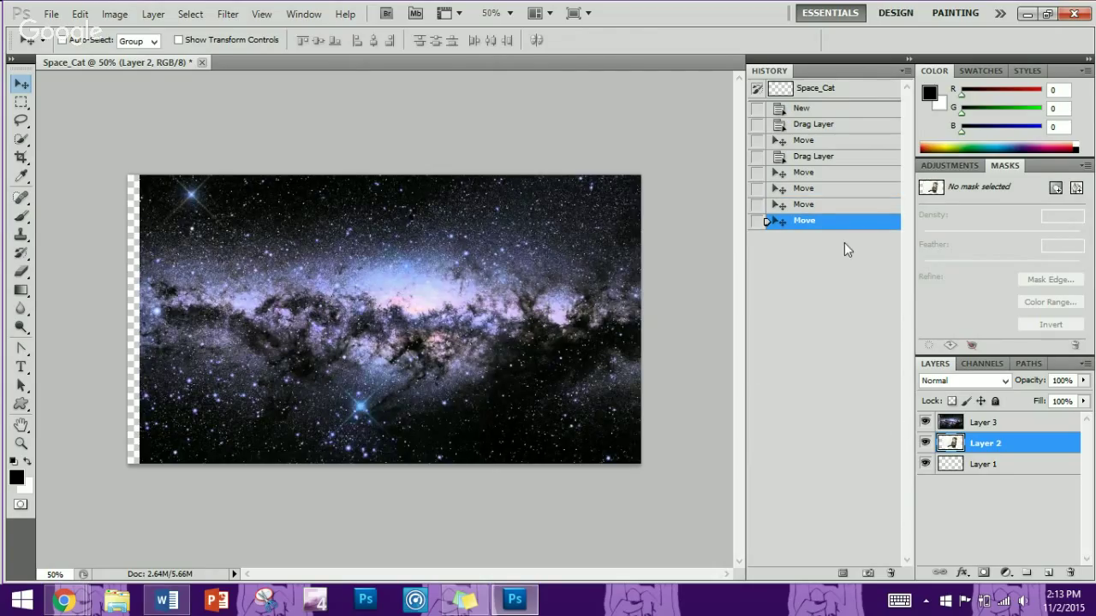
{"action": "left_click", "coordinate": [807, 207]}
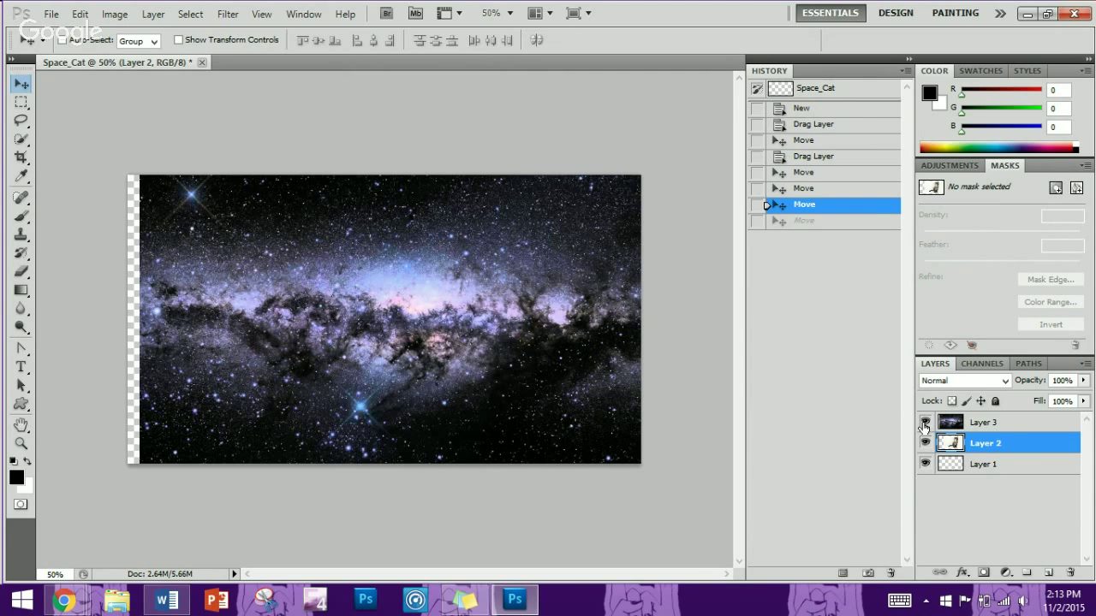
{"action": "left_click", "coordinate": [963, 423]}
{"action": "left_click_drag", "start_coordinate": [530, 341], "coordinate": [518, 339]}
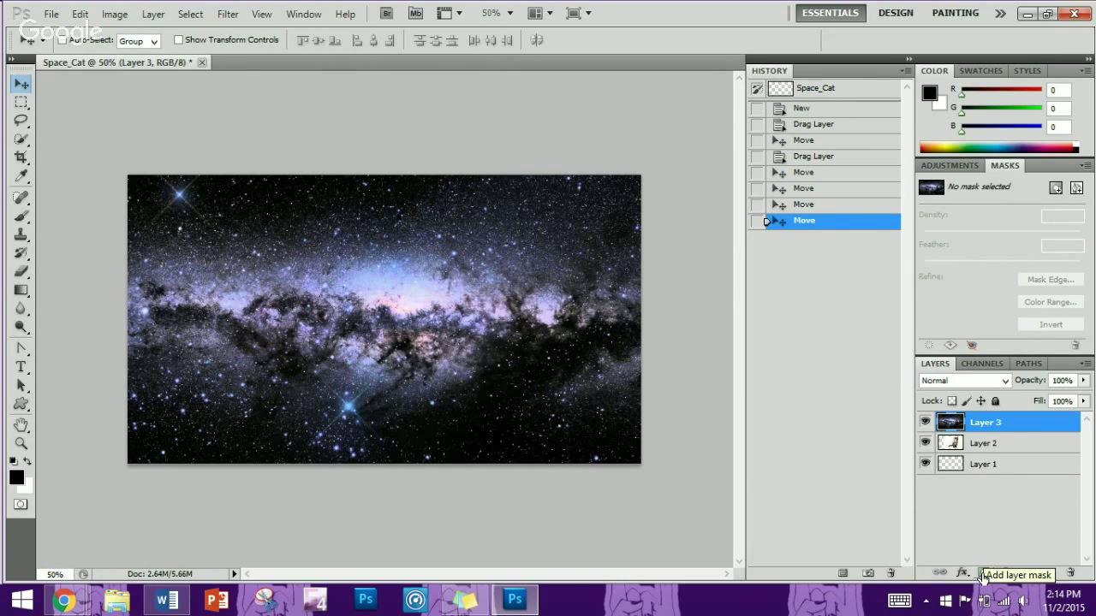
- Add a layer mask to the space layer and ready the Brush tool with black as foreground and white (#ffffff) as background
{"action": "left_click", "coordinate": [984, 575]}
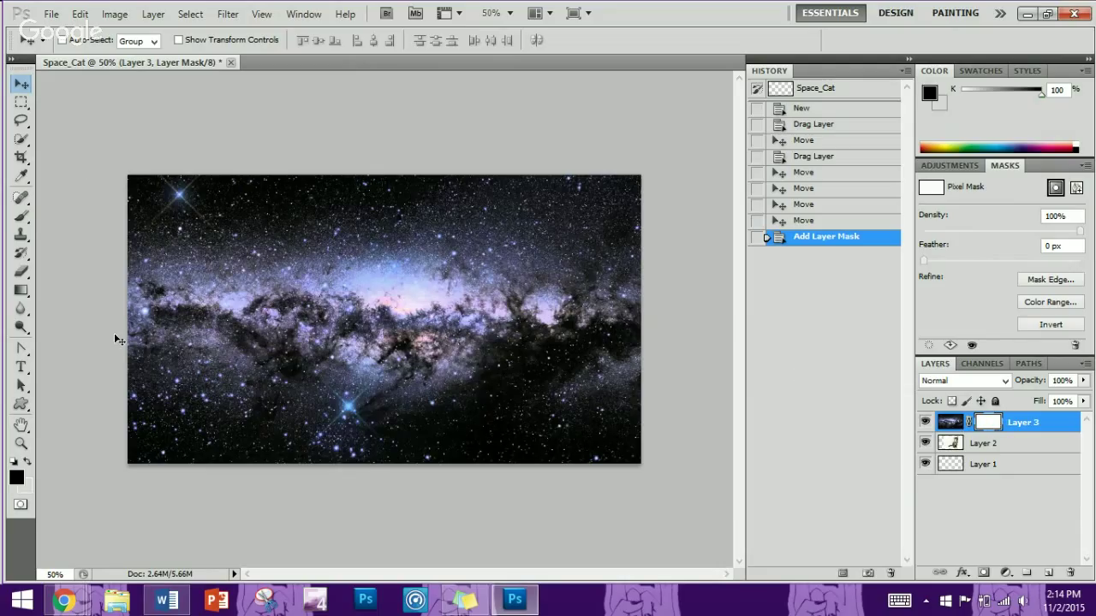
{"action": "left_click", "coordinate": [23, 216]}
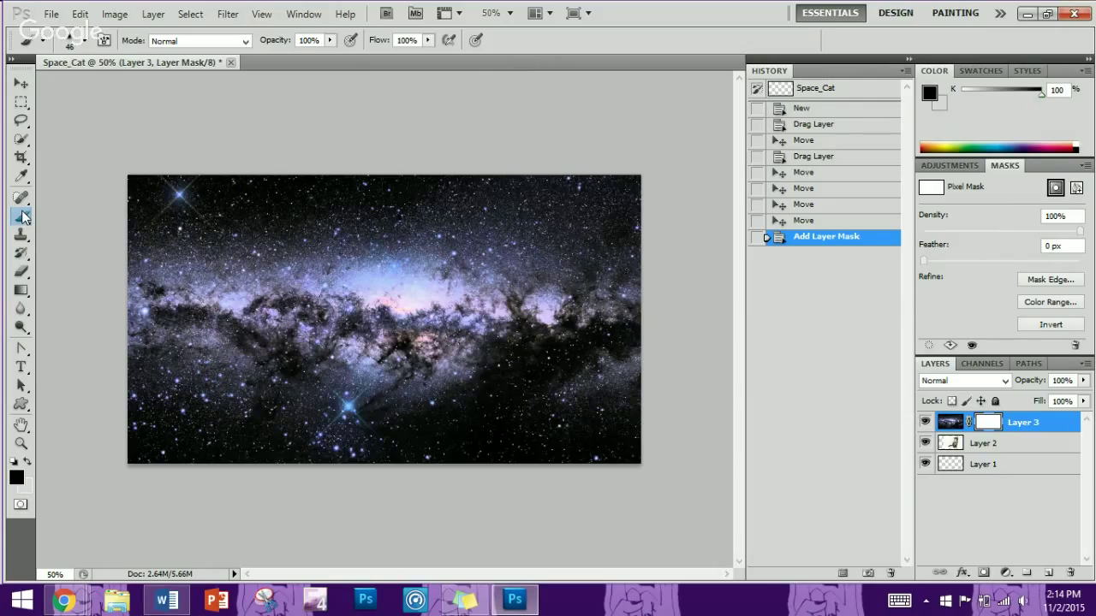
{"action": "left_click", "coordinate": [28, 461]}
{"action": "left_click", "coordinate": [15, 480]}
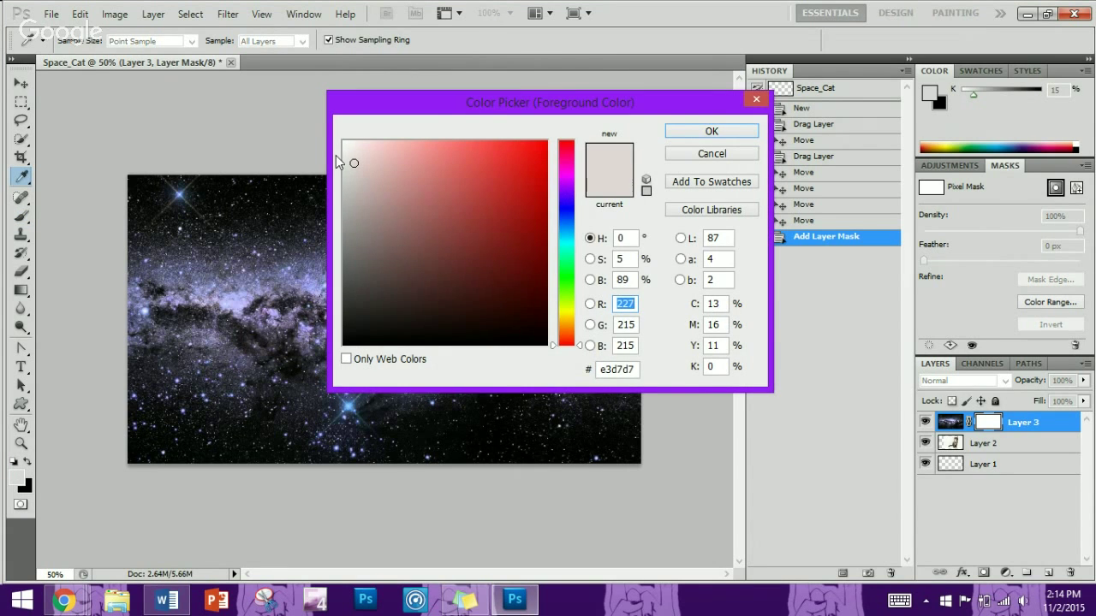
{"action": "left_click_drag", "start_coordinate": [339, 162], "coordinate": [333, 134]}
{"action": "left_click", "coordinate": [678, 133]}
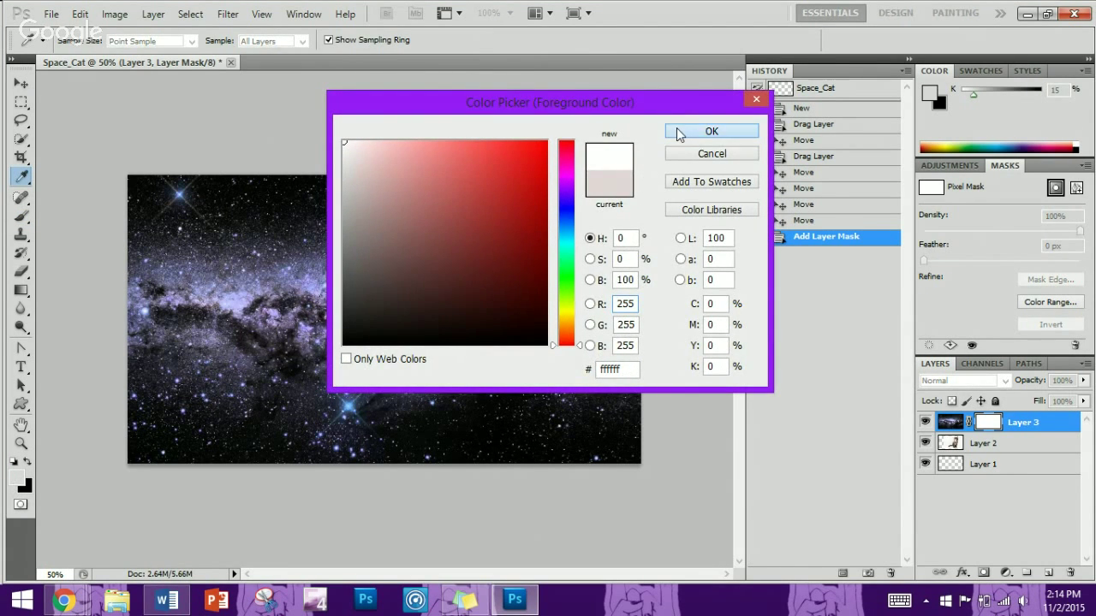
{"action": "key", "text": "b"}
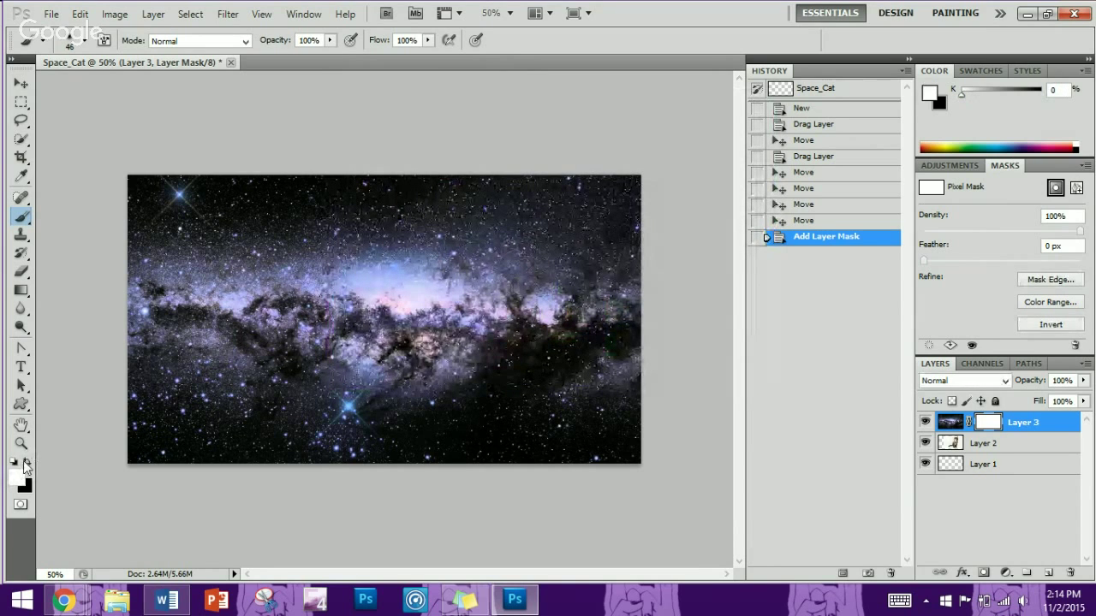
{"action": "left_click", "coordinate": [28, 461]}
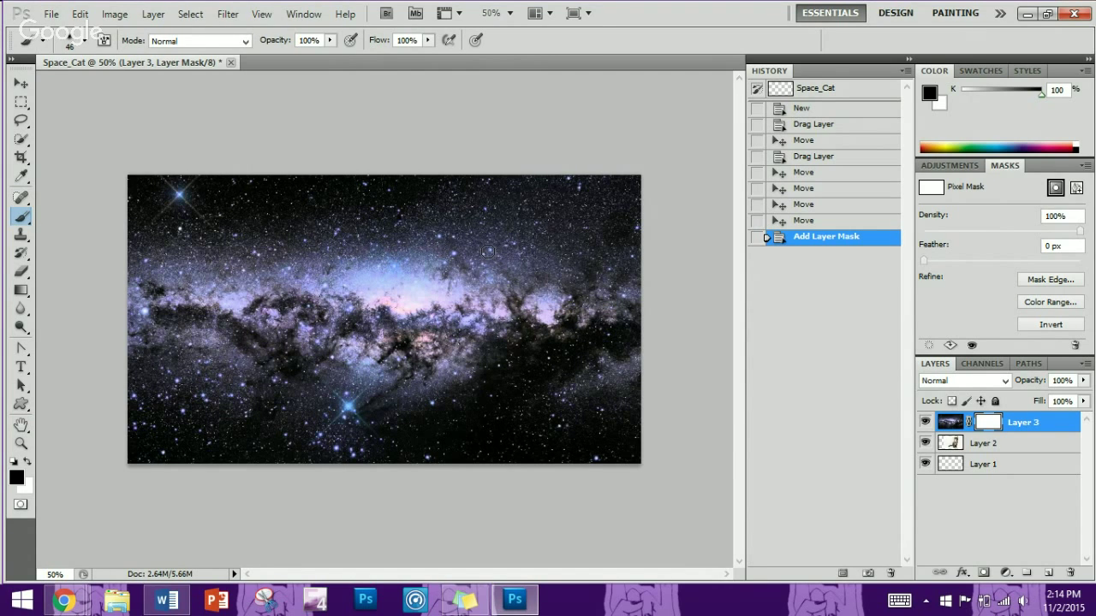
- Paint black on the space layer's mask to reveal the cat's head and chest, and compare with the space layer briefly hidden
{"action": "mouse_move", "coordinate": [487, 251]}
{"action": "left_mouse_down"}
{"action": "mouse_move", "coordinate": [504, 230]}
{"action": "mouse_move", "coordinate": [452, 244]}
{"action": "mouse_move", "coordinate": [488, 240]}
{"action": "mouse_move", "coordinate": [470, 258]}
{"action": "mouse_move", "coordinate": [448, 242]}
{"action": "mouse_move", "coordinate": [456, 208]}
{"action": "mouse_move", "coordinate": [460, 220]}
{"action": "mouse_move", "coordinate": [446, 220]}
{"action": "mouse_move", "coordinate": [452, 206]}
{"action": "mouse_move", "coordinate": [469, 268]}
{"action": "mouse_move", "coordinate": [496, 266]}
{"action": "mouse_move", "coordinate": [529, 216]}
{"action": "mouse_move", "coordinate": [516, 212]}
{"action": "mouse_move", "coordinate": [537, 196]}
{"action": "mouse_move", "coordinate": [496, 297]}
{"action": "mouse_move", "coordinate": [486, 305]}
{"action": "mouse_move", "coordinate": [478, 268]}
{"action": "mouse_move", "coordinate": [476, 282]}
{"action": "mouse_move", "coordinate": [499, 258]}
{"action": "mouse_move", "coordinate": [447, 306]}
{"action": "mouse_move", "coordinate": [450, 276]}
{"action": "left_mouse_up"}
{"action": "mouse_move", "coordinate": [443, 294]}
{"action": "left_mouse_down"}
{"action": "mouse_move", "coordinate": [438, 317]}
{"action": "mouse_move", "coordinate": [462, 300]}
{"action": "mouse_move", "coordinate": [471, 321]}
{"action": "mouse_move", "coordinate": [490, 292]}
{"action": "mouse_move", "coordinate": [498, 341]}
{"action": "mouse_move", "coordinate": [519, 308]}
{"action": "mouse_move", "coordinate": [527, 344]}
{"action": "mouse_move", "coordinate": [546, 214]}
{"action": "mouse_move", "coordinate": [506, 252]}
{"action": "left_mouse_up"}
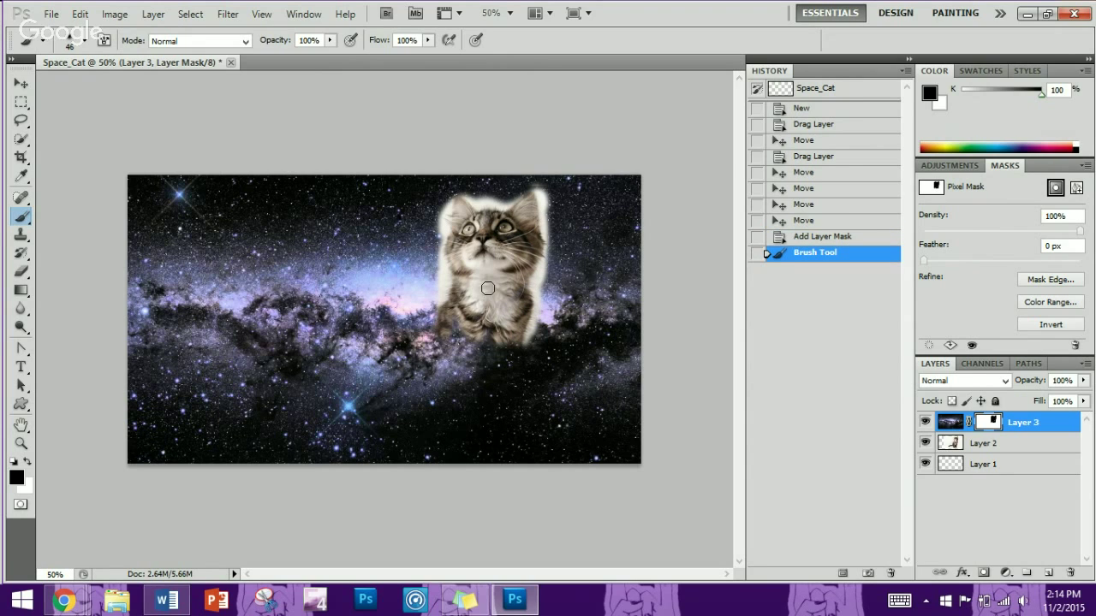
{"action": "left_click", "coordinate": [925, 423]}
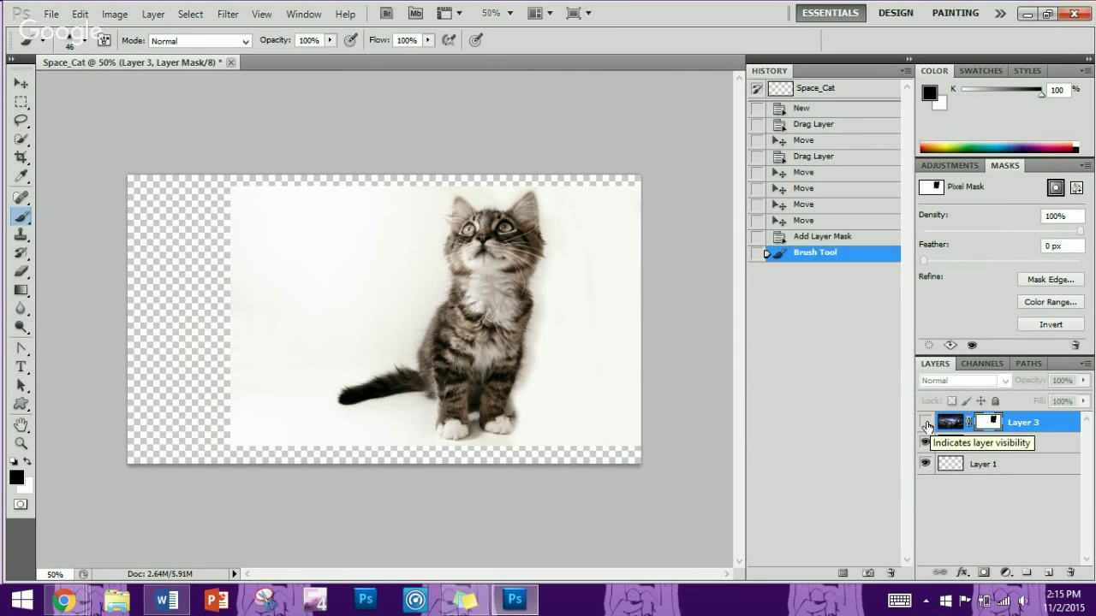
{"action": "left_click", "coordinate": [925, 423]}
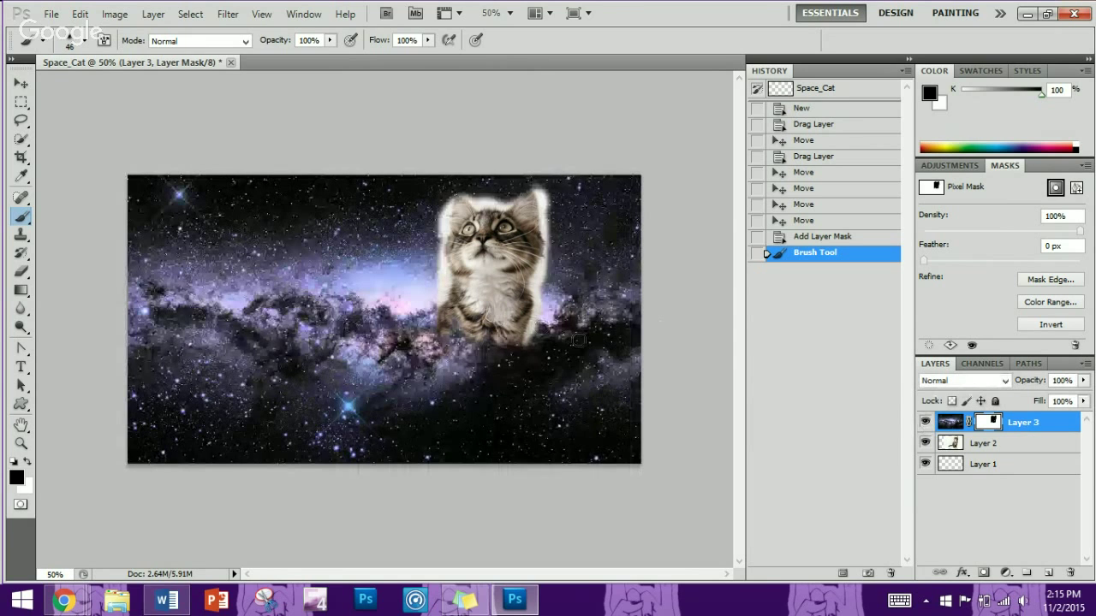
- Paint white on the mask around the cat's outline to cover the white halo with the space image
{"action": "left_click", "coordinate": [28, 463]}
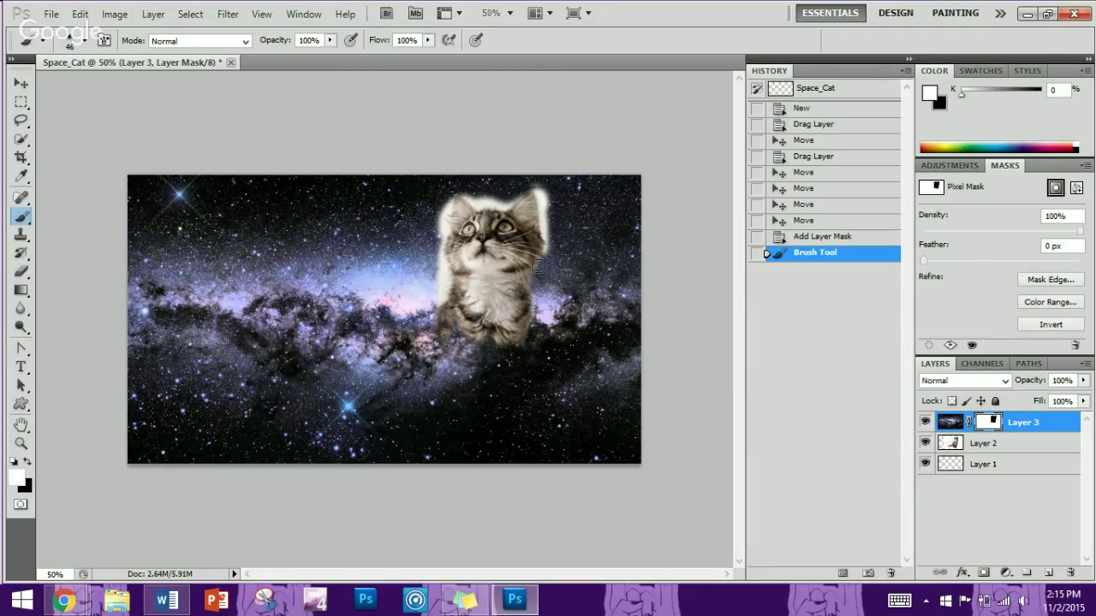
{"action": "mouse_move", "coordinate": [548, 249]}
{"action": "left_mouse_down"}
{"action": "mouse_move", "coordinate": [531, 184]}
{"action": "mouse_move", "coordinate": [499, 205]}
{"action": "mouse_move", "coordinate": [453, 185]}
{"action": "mouse_move", "coordinate": [436, 240]}
{"action": "mouse_move", "coordinate": [437, 363]}
{"action": "mouse_move", "coordinate": [452, 328]}
{"action": "mouse_move", "coordinate": [532, 329]}
{"action": "left_mouse_up"}
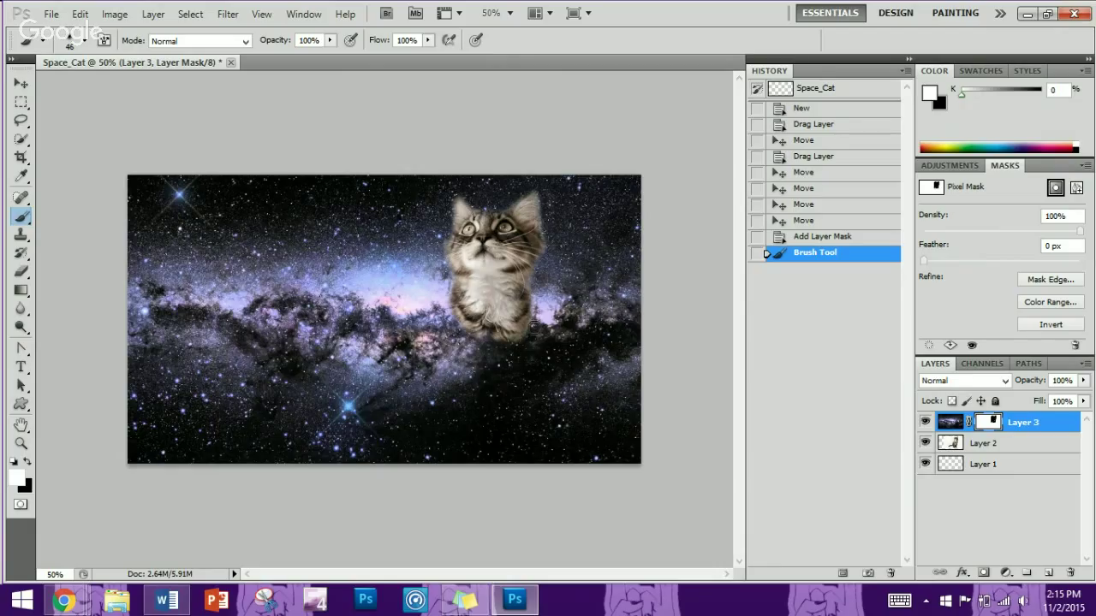
{"action": "left_click", "coordinate": [538, 283]}
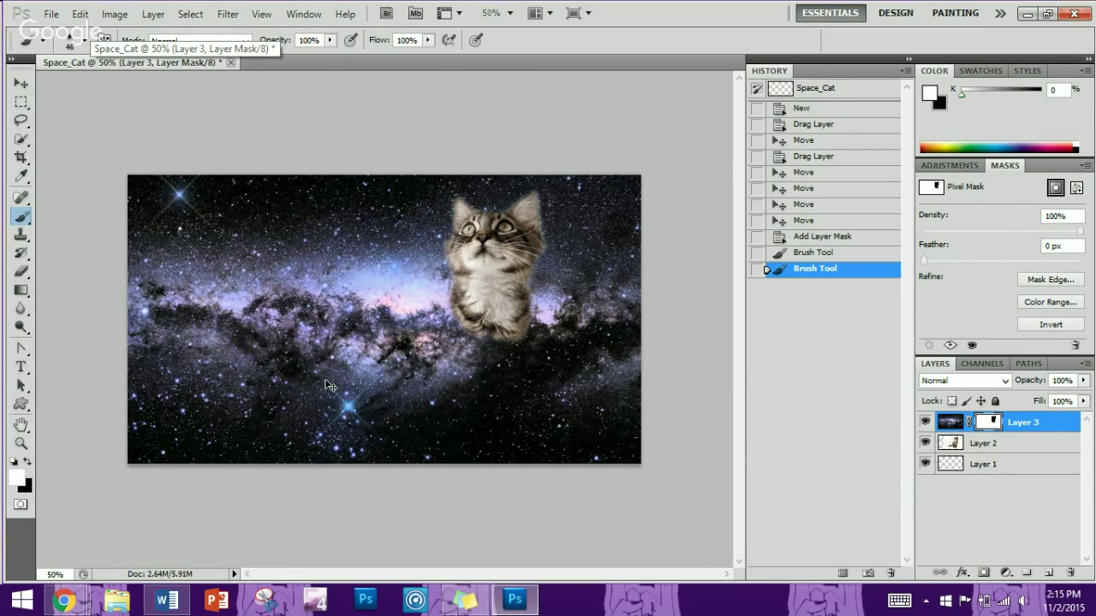
- Reduce the soft brush to 12 px and paint black on the mask to restore the edges of the cat's left-hand ear
{"action": "key", "text": "ctrl+plus"}
{"action": "key", "text": "ctrl+plus"}
{"action": "key", "text": "ctrl+plus"}
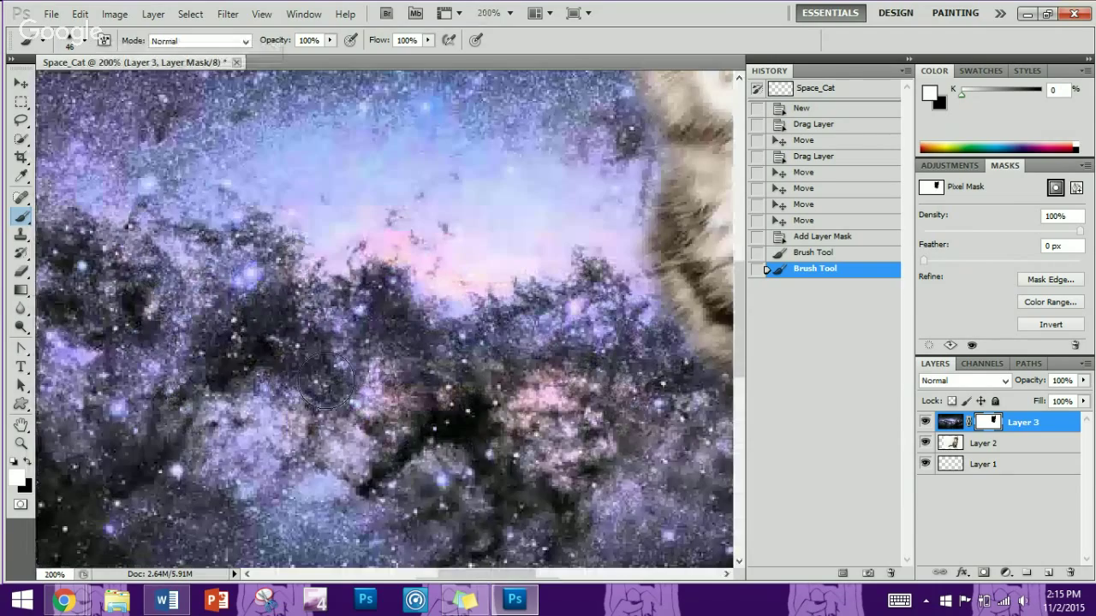
{"action": "scroll", "coordinate": [325, 380], "scroll_direction": "up", "scroll_amount": 5}
{"action": "scroll", "coordinate": [326, 381], "scroll_direction": "right", "scroll_amount": 5}
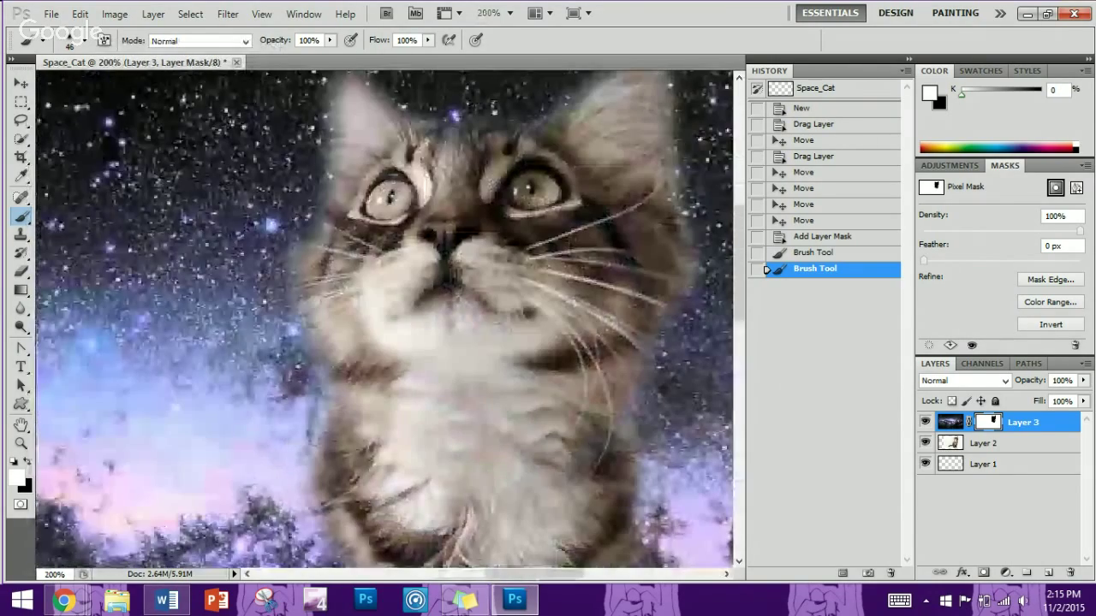
{"action": "scroll", "coordinate": [385, 318], "scroll_direction": "up", "scroll_amount": 2}
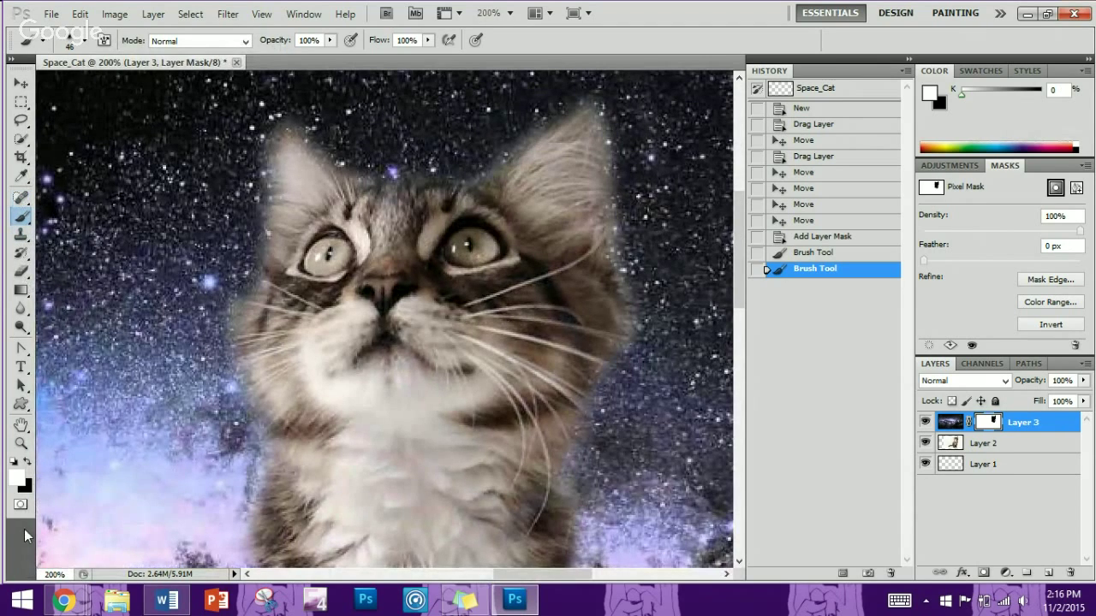
{"action": "left_click", "coordinate": [26, 464]}
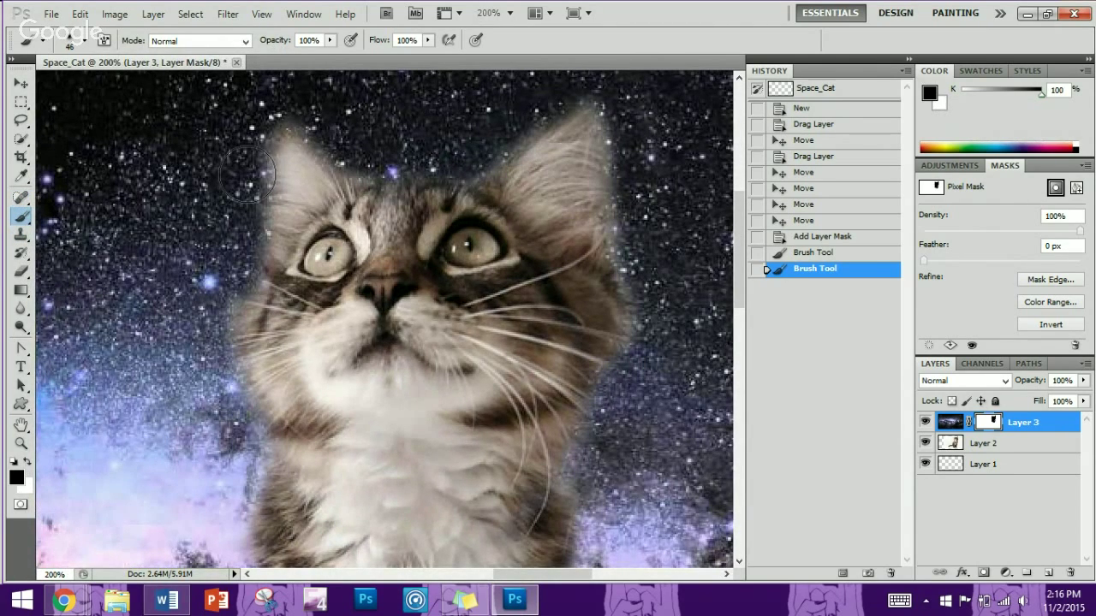
{"action": "mouse_move", "coordinate": [291, 206]}
{"action": "left_mouse_down"}
{"action": "mouse_move", "coordinate": [308, 214]}
{"action": "mouse_move", "coordinate": [299, 197]}
{"action": "left_mouse_up"}
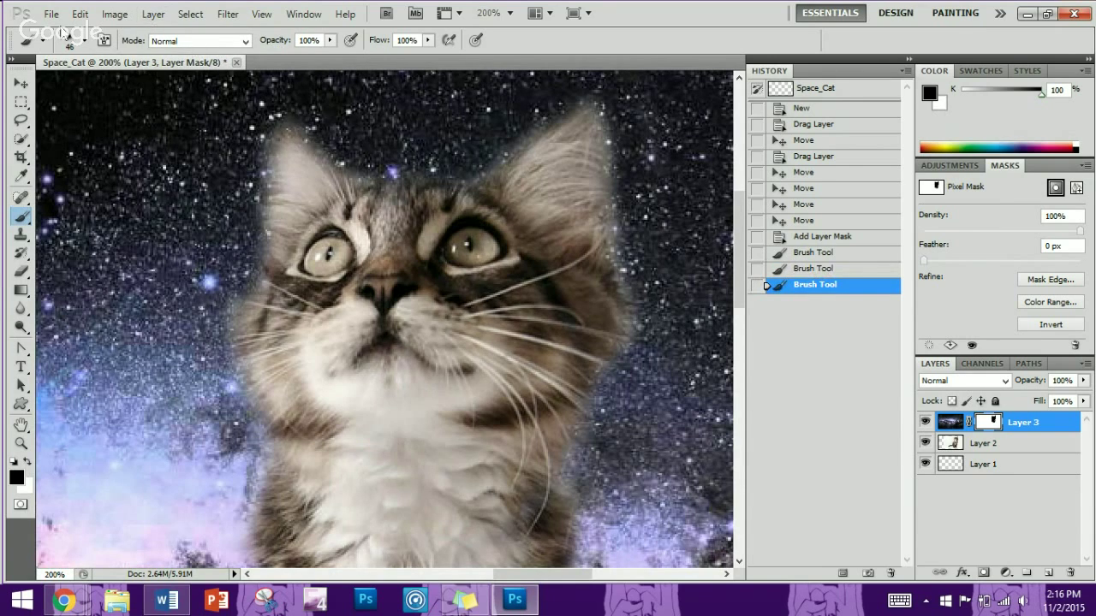
{"action": "left_click", "coordinate": [86, 40]}
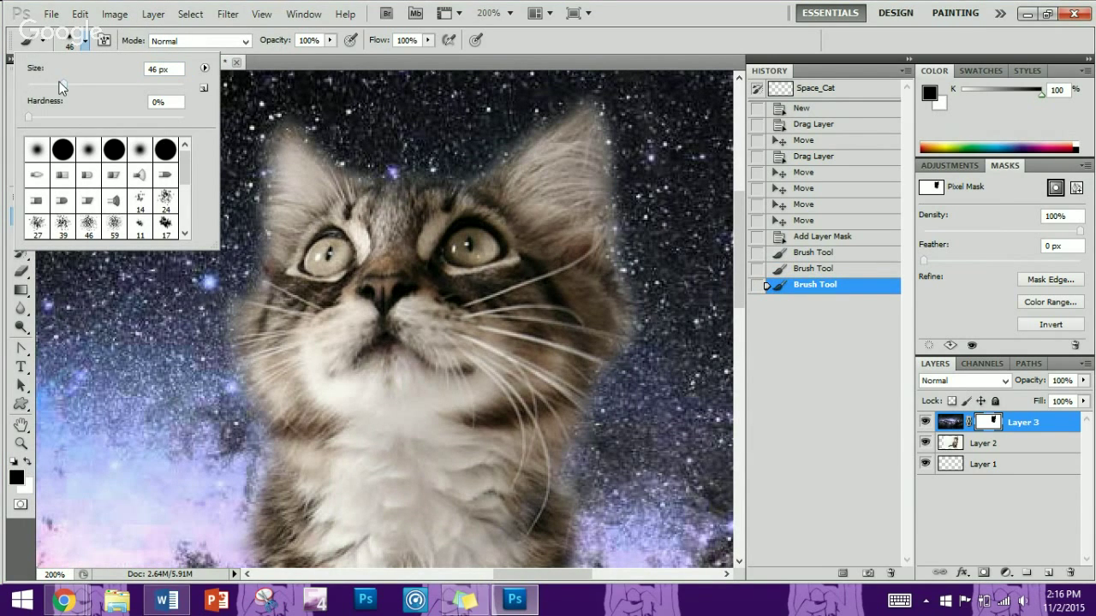
{"action": "left_click_drag", "start_coordinate": [64, 83], "coordinate": [37, 84]}
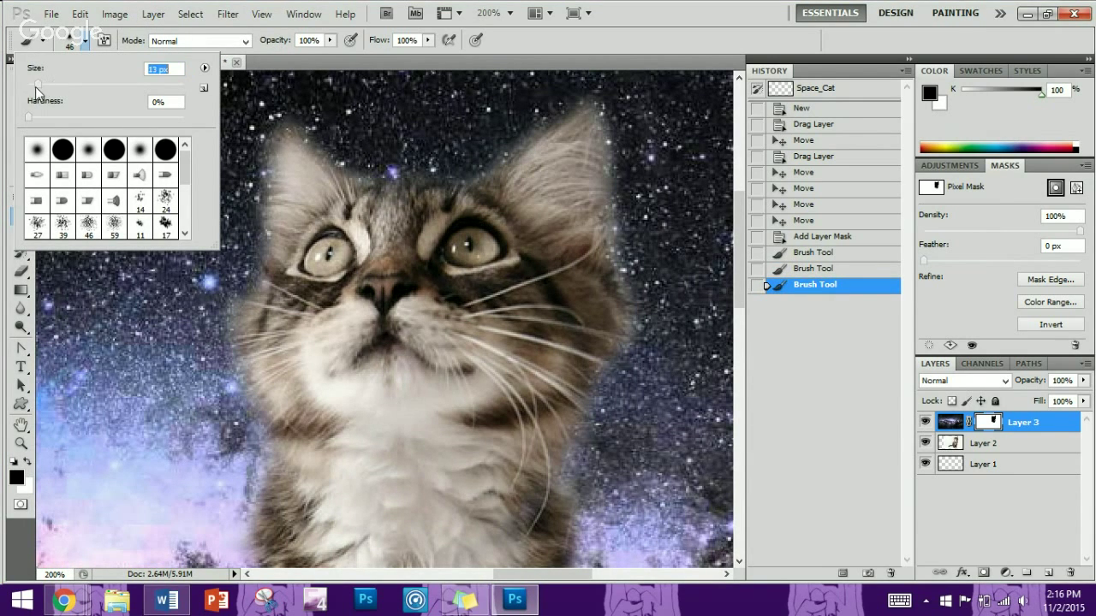
{"action": "left_click", "coordinate": [83, 43]}
{"action": "mouse_move", "coordinate": [272, 234]}
{"action": "left_mouse_down"}
{"action": "mouse_move", "coordinate": [282, 153]}
{"action": "mouse_move", "coordinate": [345, 195]}
{"action": "mouse_move", "coordinate": [284, 134]}
{"action": "mouse_move", "coordinate": [347, 184]}
{"action": "mouse_move", "coordinate": [307, 136]}
{"action": "mouse_move", "coordinate": [342, 184]}
{"action": "mouse_move", "coordinate": [288, 130]}
{"action": "mouse_move", "coordinate": [279, 258]}
{"action": "left_mouse_up"}
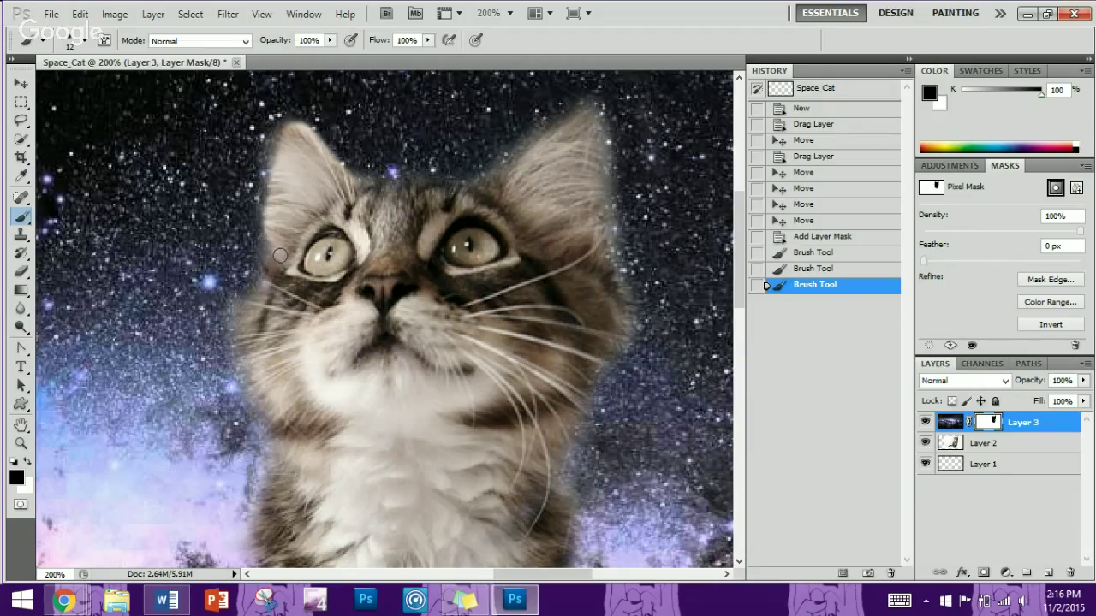
- Paint white on the mask along the outer edge and tip of the left-hand ear to trim the leftover light fringe
{"action": "left_click", "coordinate": [26, 461]}
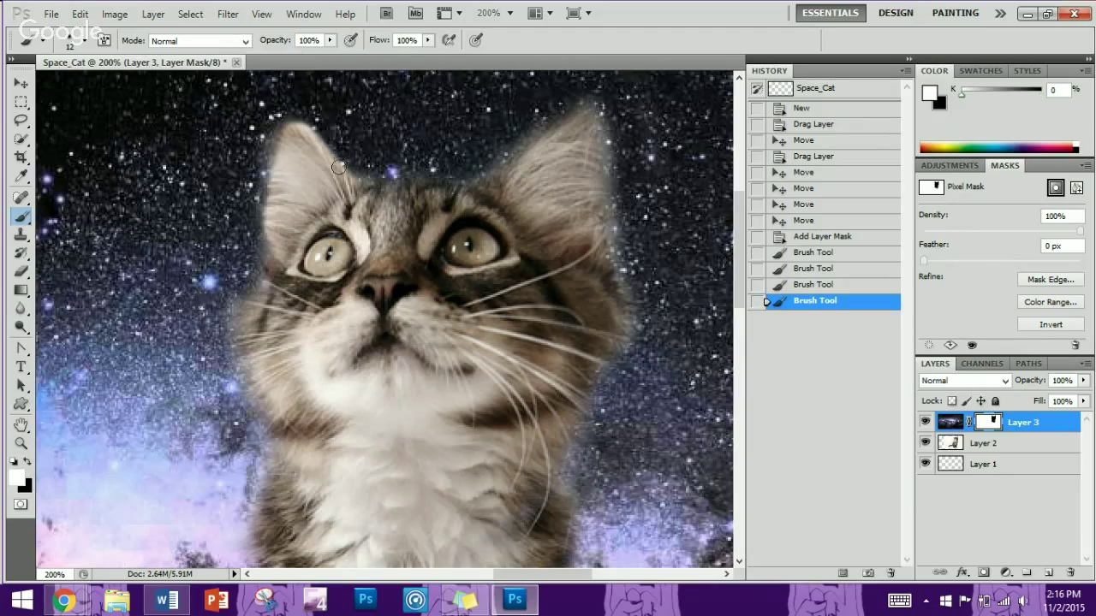
{"action": "mouse_move", "coordinate": [339, 166]}
{"action": "left_mouse_down"}
{"action": "mouse_move", "coordinate": [309, 122]}
{"action": "mouse_move", "coordinate": [299, 119]}
{"action": "mouse_move", "coordinate": [322, 134]}
{"action": "mouse_move", "coordinate": [280, 119]}
{"action": "left_mouse_up"}
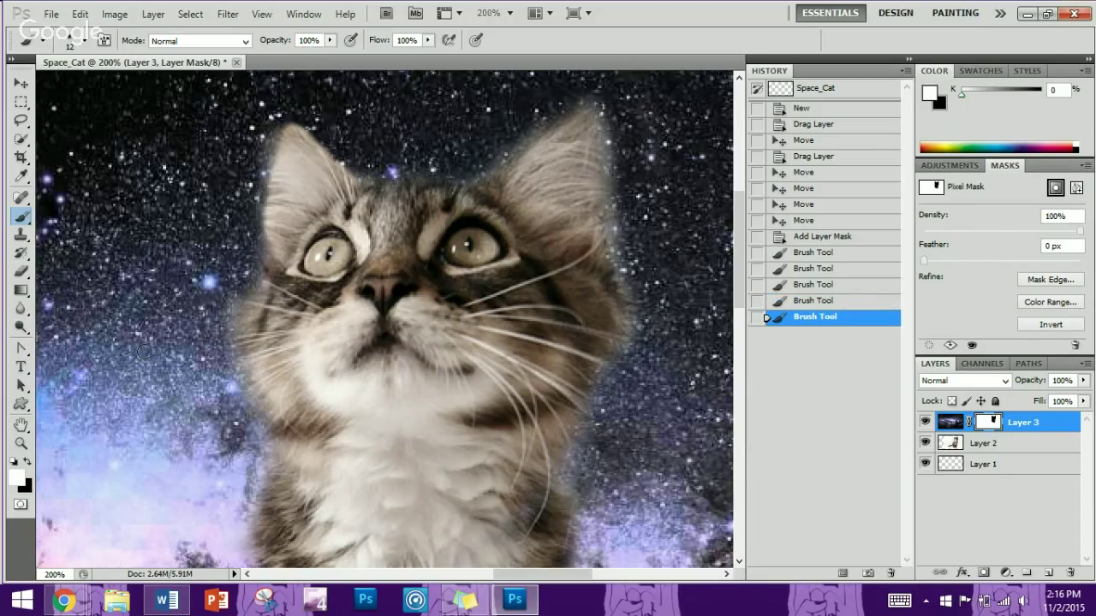
{"action": "key", "text": "ctrl+minus"}
{"action": "key", "text": "ctrl+minus"}
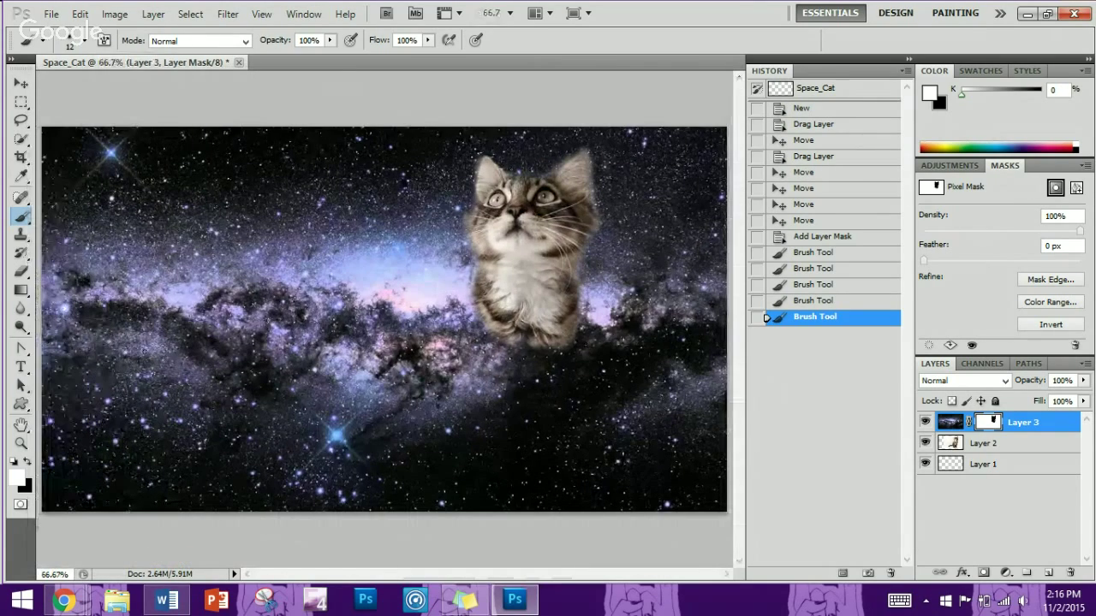
{"action": "key", "text": "ctrl+minus"}
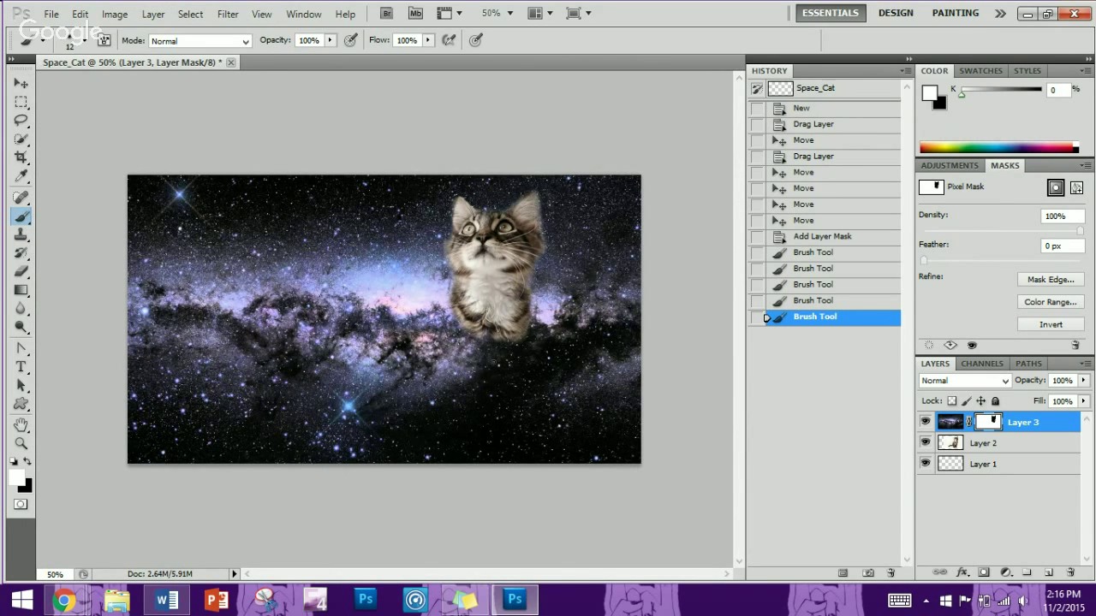
{"action": "key", "text": "ctrl+plus"}
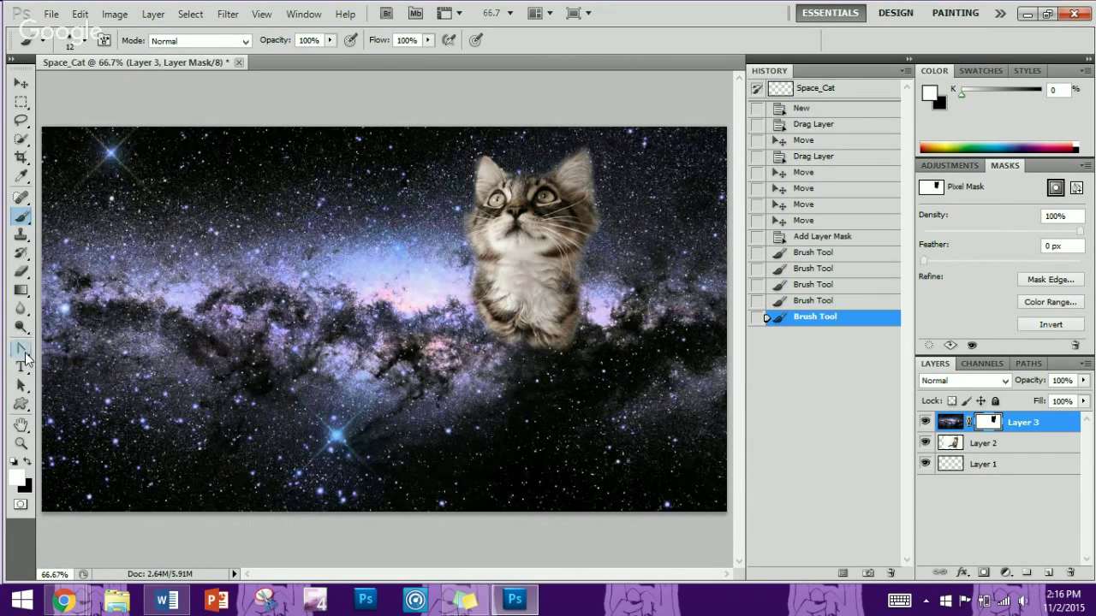
- Set the foreground color to light gray #d5c9c9 and paint the mask over the left half of the cat's face with a 24 px brush
{"action": "left_click", "coordinate": [18, 476]}
{"action": "left_click", "coordinate": [351, 173]}
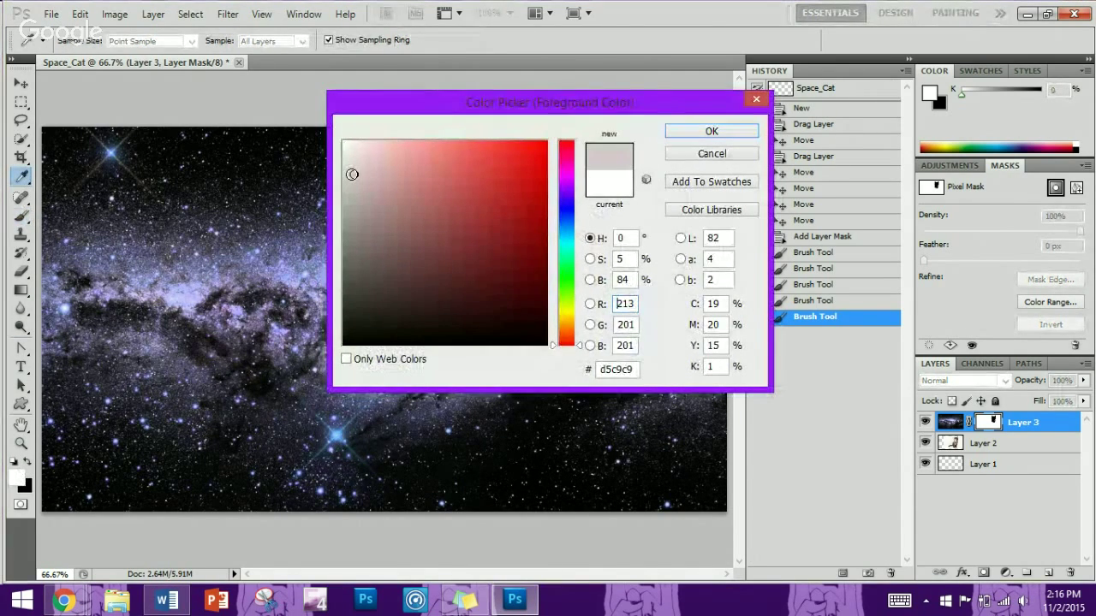
{"action": "left_click", "coordinate": [697, 131]}
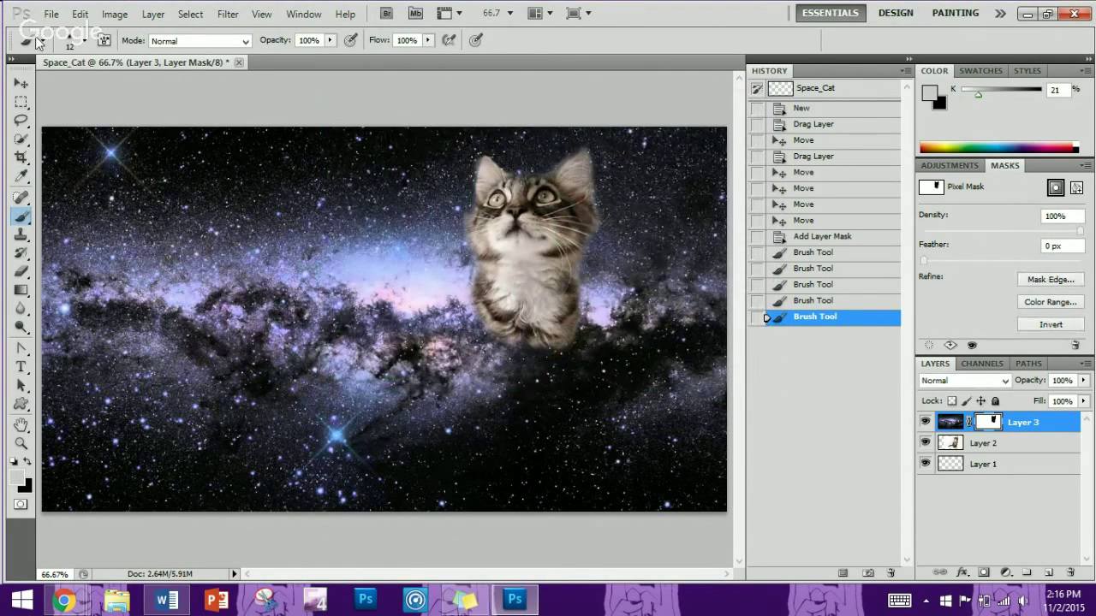
{"action": "left_click", "coordinate": [80, 44]}
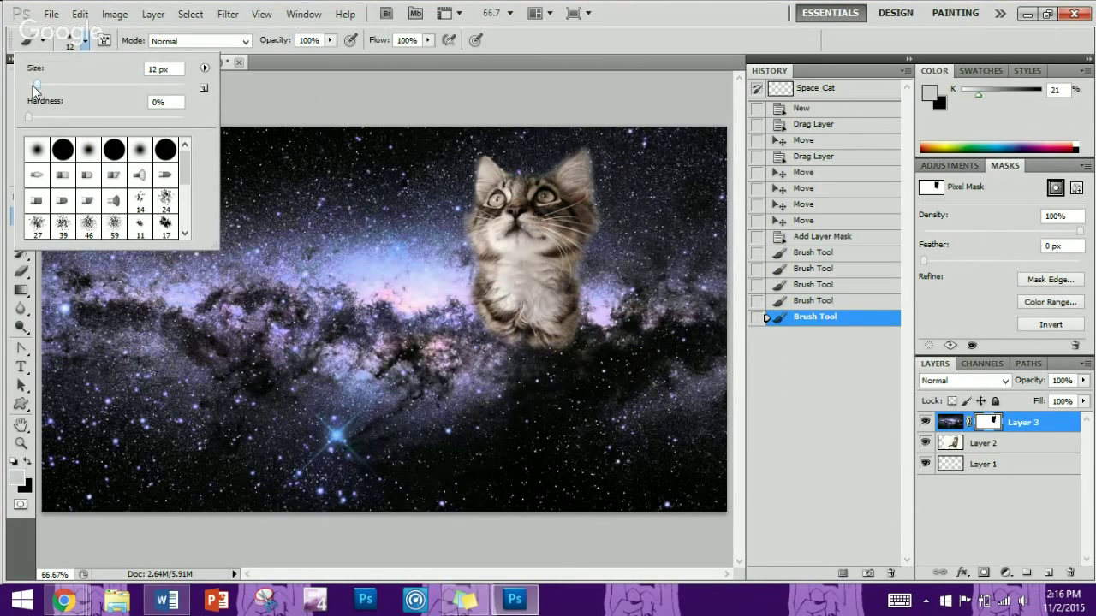
{"action": "left_click_drag", "start_coordinate": [34, 85], "coordinate": [46, 87]}
{"action": "left_click", "coordinate": [499, 225]}
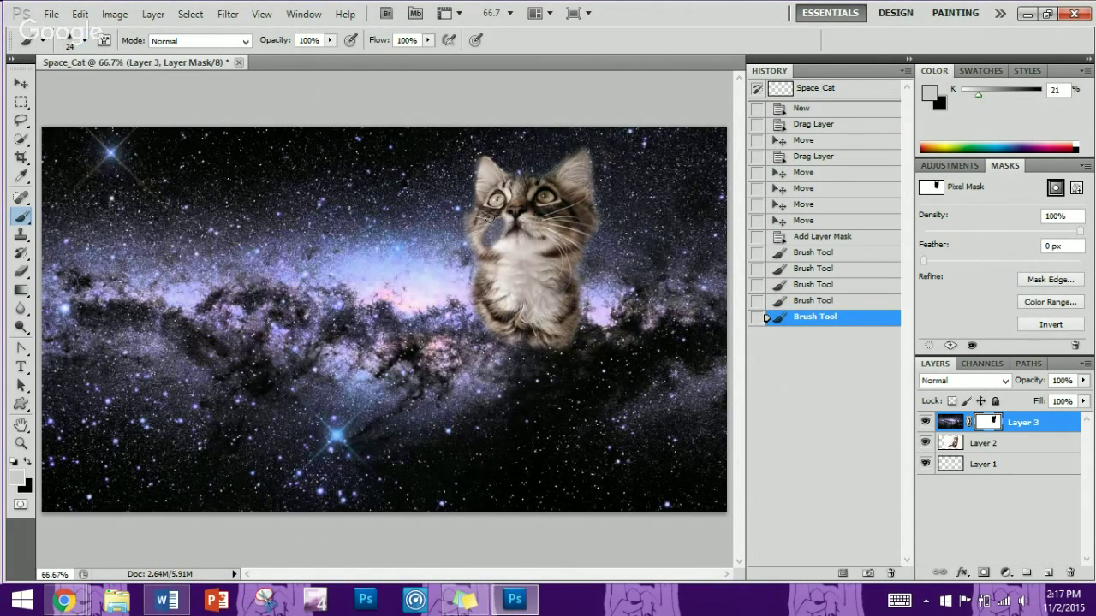
{"action": "mouse_move", "coordinate": [474, 222]}
{"action": "left_mouse_down"}
{"action": "mouse_move", "coordinate": [483, 190]}
{"action": "mouse_move", "coordinate": [492, 227]}
{"action": "mouse_move", "coordinate": [495, 195]}
{"action": "mouse_move", "coordinate": [477, 208]}
{"action": "mouse_move", "coordinate": [499, 171]}
{"action": "mouse_move", "coordinate": [462, 196]}
{"action": "mouse_move", "coordinate": [466, 183]}
{"action": "mouse_move", "coordinate": [491, 205]}
{"action": "mouse_move", "coordinate": [498, 198]}
{"action": "mouse_move", "coordinate": [504, 233]}
{"action": "left_mouse_up"}
{"action": "left_click", "coordinate": [496, 197]}
- Enlarge the brush to 64 px and paint the same light gray on the mask over the rest of the cat
{"action": "left_click", "coordinate": [85, 40]}
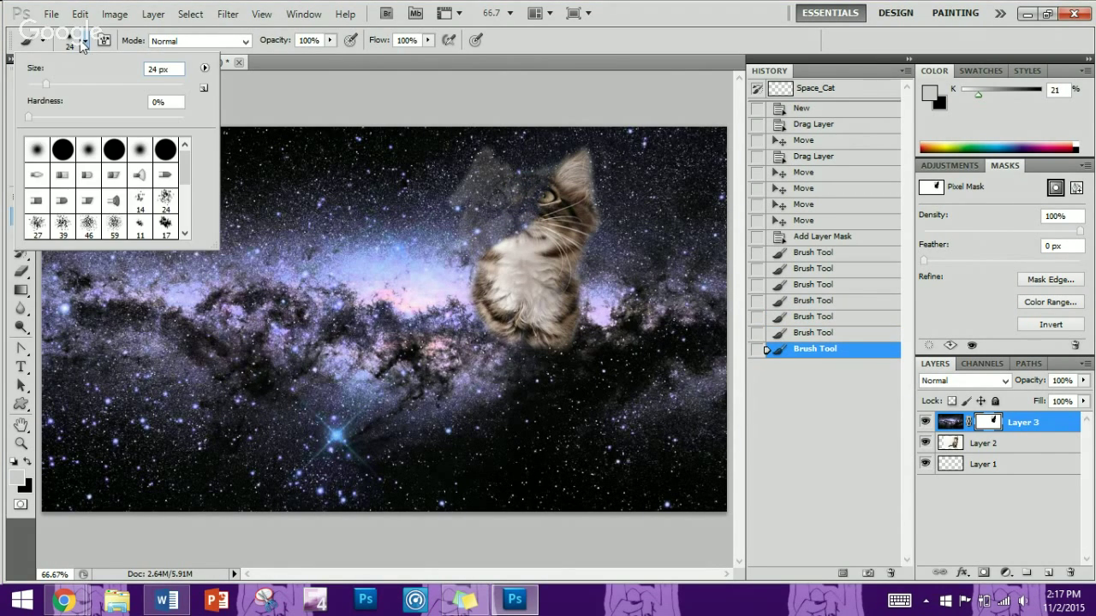
{"action": "left_click_drag", "start_coordinate": [45, 82], "coordinate": [44, 83]}
{"action": "type", "text": "64"}
{"action": "key", "text": "Return"}
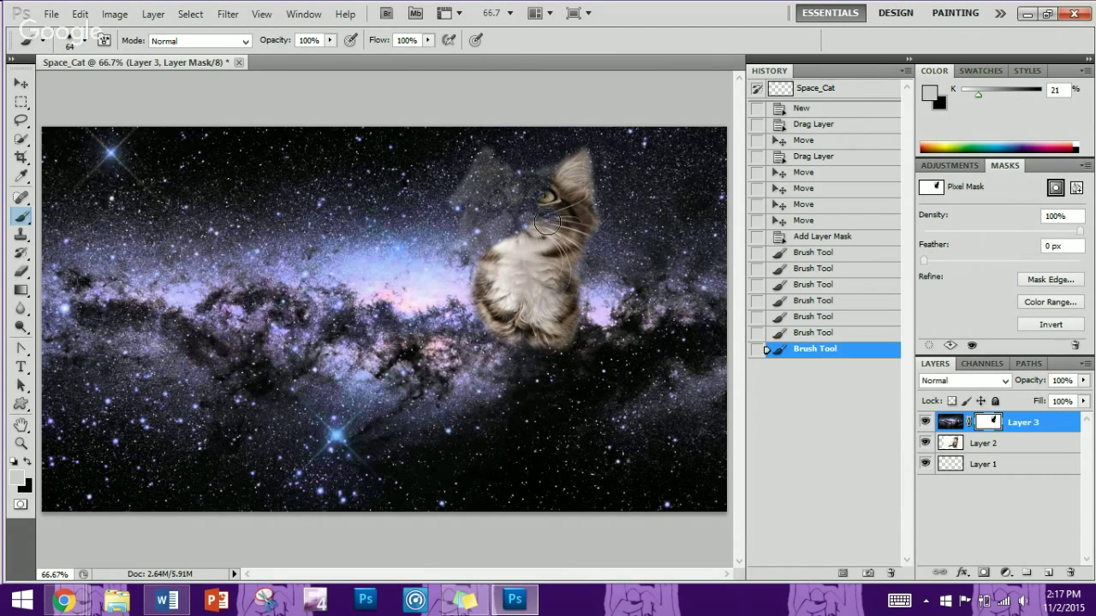
{"action": "mouse_move", "coordinate": [569, 240]}
{"action": "left_mouse_down"}
{"action": "mouse_move", "coordinate": [514, 257]}
{"action": "mouse_move", "coordinate": [578, 168]}
{"action": "mouse_move", "coordinate": [582, 283]}
{"action": "mouse_move", "coordinate": [566, 343]}
{"action": "mouse_move", "coordinate": [528, 266]}
{"action": "mouse_move", "coordinate": [514, 312]}
{"action": "mouse_move", "coordinate": [480, 295]}
{"action": "mouse_move", "coordinate": [473, 200]}
{"action": "mouse_move", "coordinate": [565, 250]}
{"action": "mouse_move", "coordinate": [492, 358]}
{"action": "left_mouse_up"}
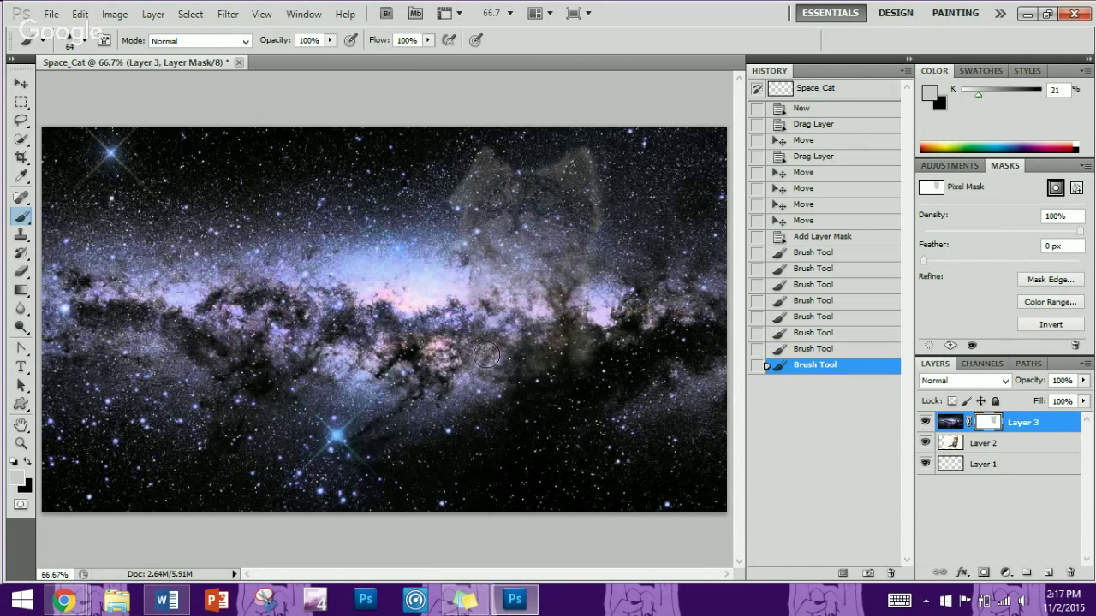
- Set the foreground color to medium gray #aaa4a4 and paint the mask over the cat's face with the 64 px brush
{"action": "left_click", "coordinate": [20, 475]}
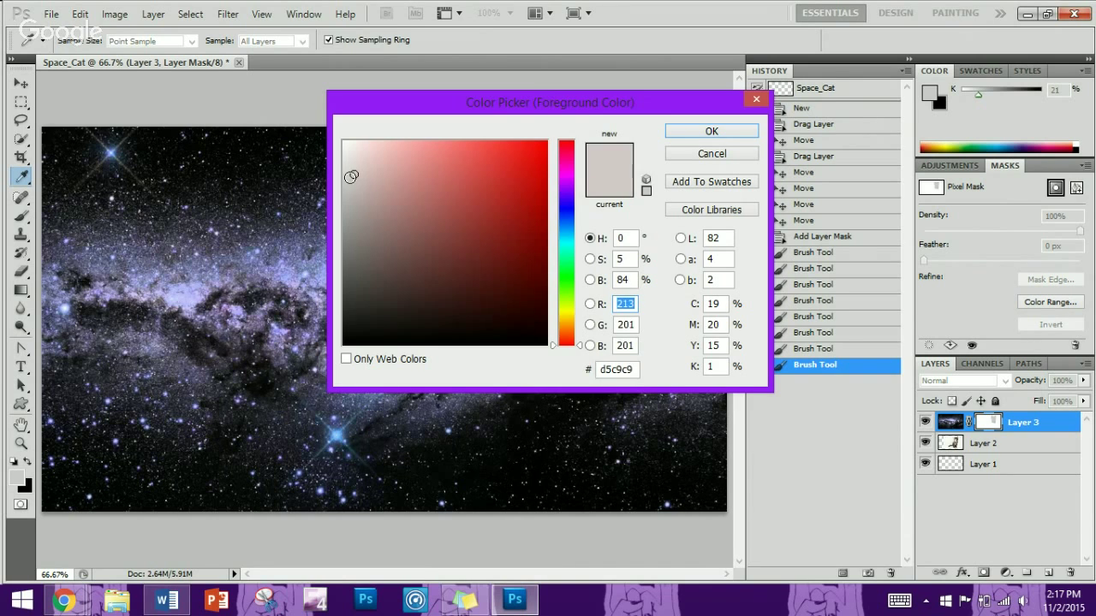
{"action": "left_click_drag", "start_coordinate": [351, 177], "coordinate": [348, 208]}
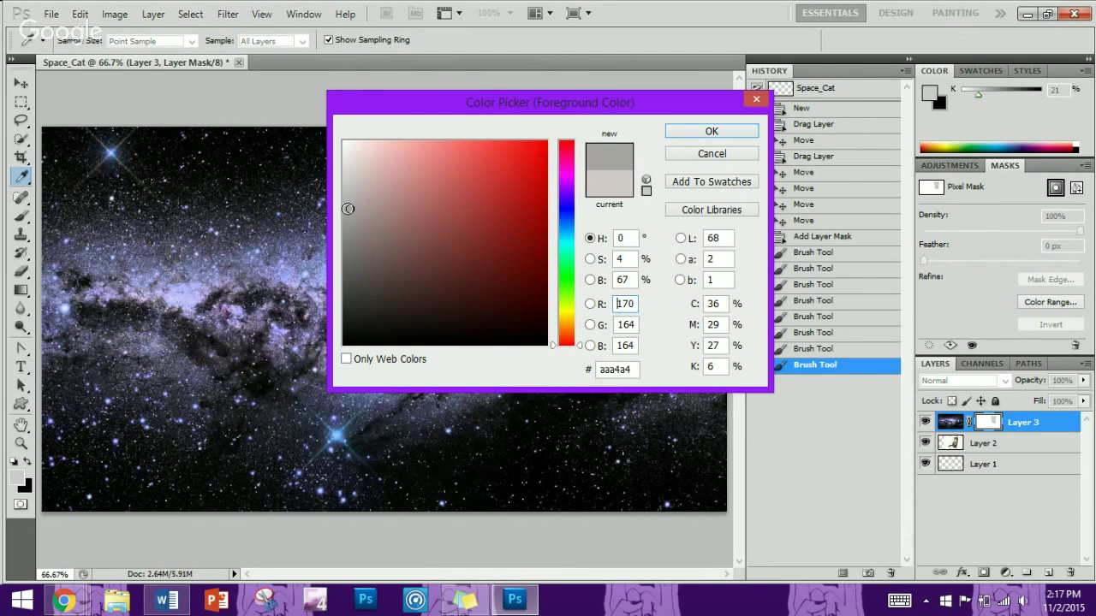
{"action": "left_click", "coordinate": [683, 135]}
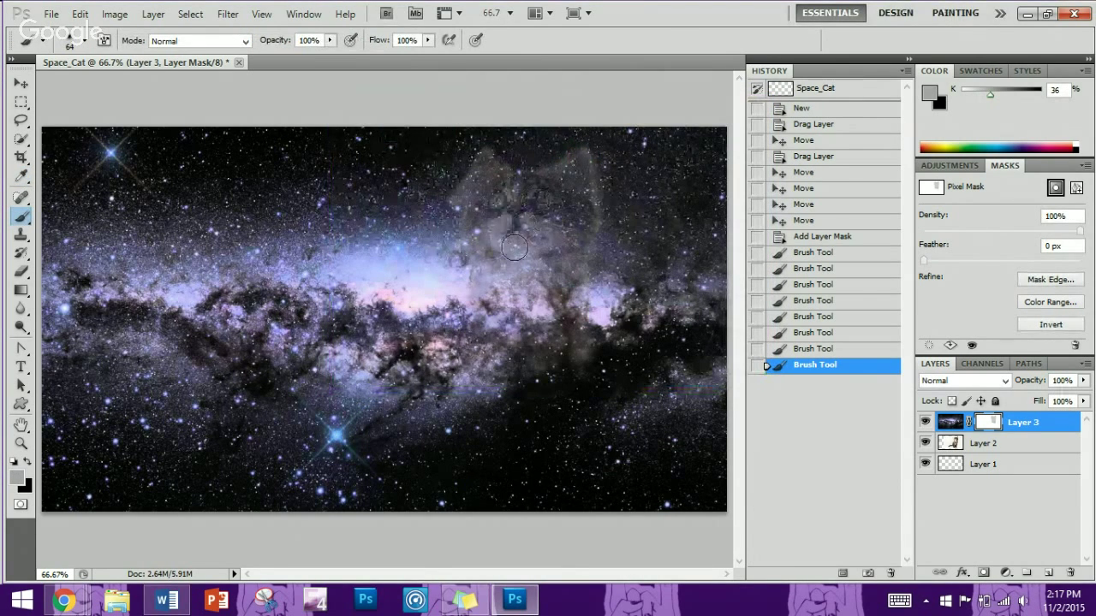
{"action": "mouse_move", "coordinate": [515, 247]}
{"action": "left_mouse_down"}
{"action": "mouse_move", "coordinate": [472, 237]}
{"action": "mouse_move", "coordinate": [485, 186]}
{"action": "mouse_move", "coordinate": [539, 206]}
{"action": "mouse_move", "coordinate": [547, 230]}
{"action": "mouse_move", "coordinate": [564, 231]}
{"action": "mouse_move", "coordinate": [535, 269]}
{"action": "mouse_move", "coordinate": [482, 301]}
{"action": "mouse_move", "coordinate": [517, 196]}
{"action": "mouse_move", "coordinate": [537, 214]}
{"action": "mouse_move", "coordinate": [524, 240]}
{"action": "left_mouse_up"}
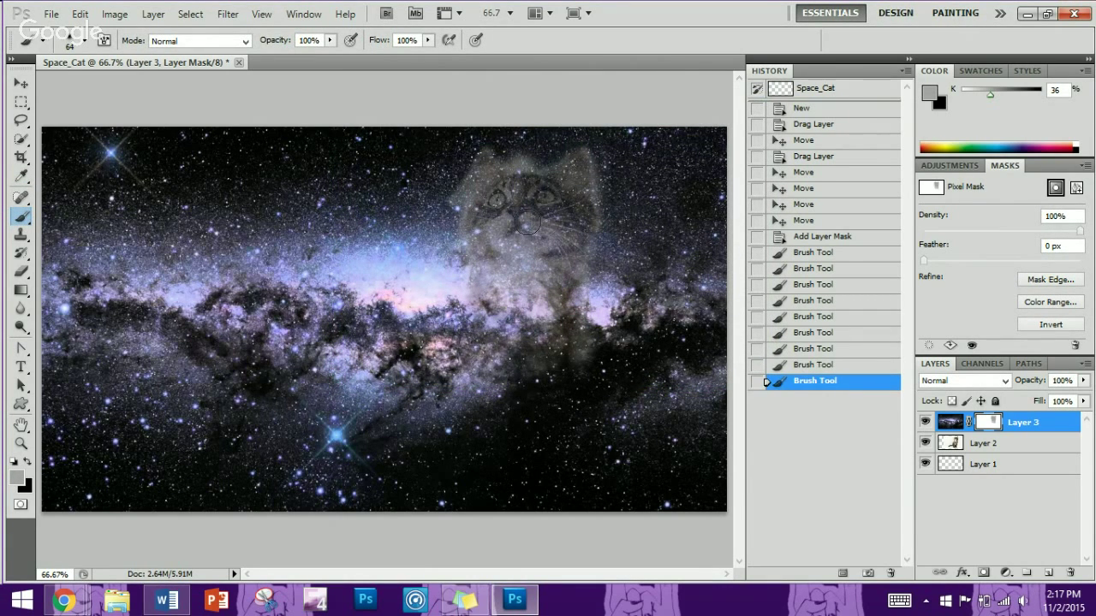
{"action": "left_click", "coordinate": [527, 223]}
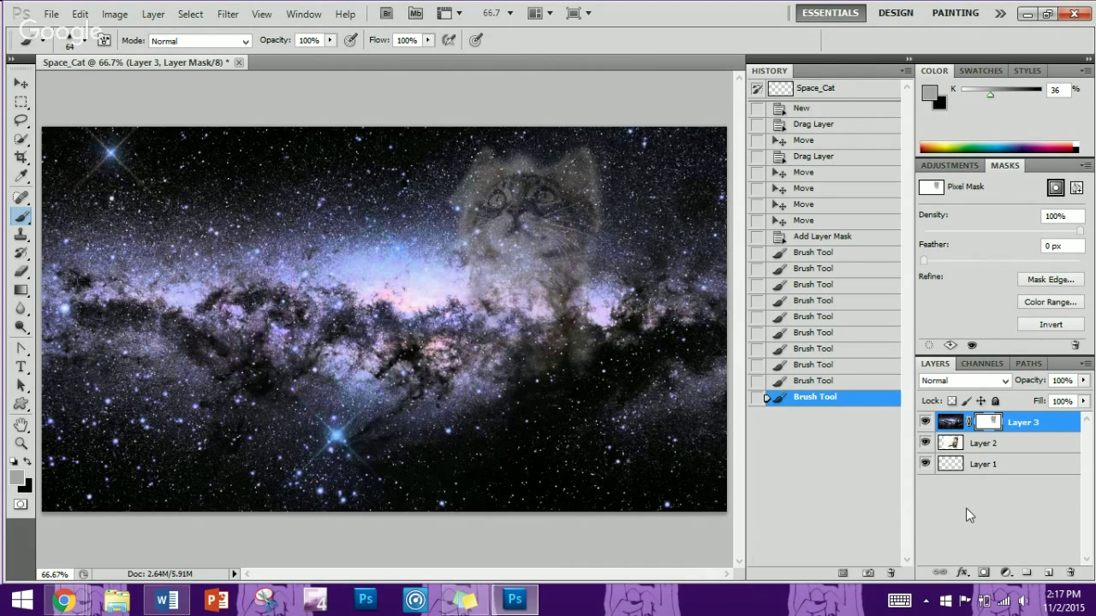
- Hide Layer 3 to view the full cat photo beneath the masked space image, and show the layer again
{"action": "left_click", "coordinate": [925, 422]}
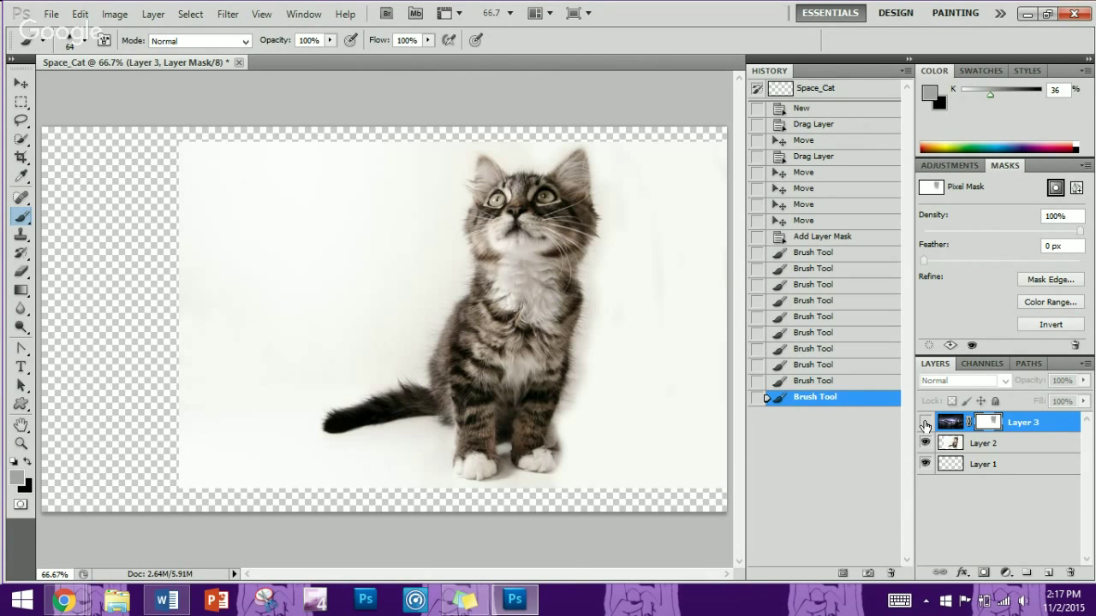
{"action": "left_click", "coordinate": [924, 423]}
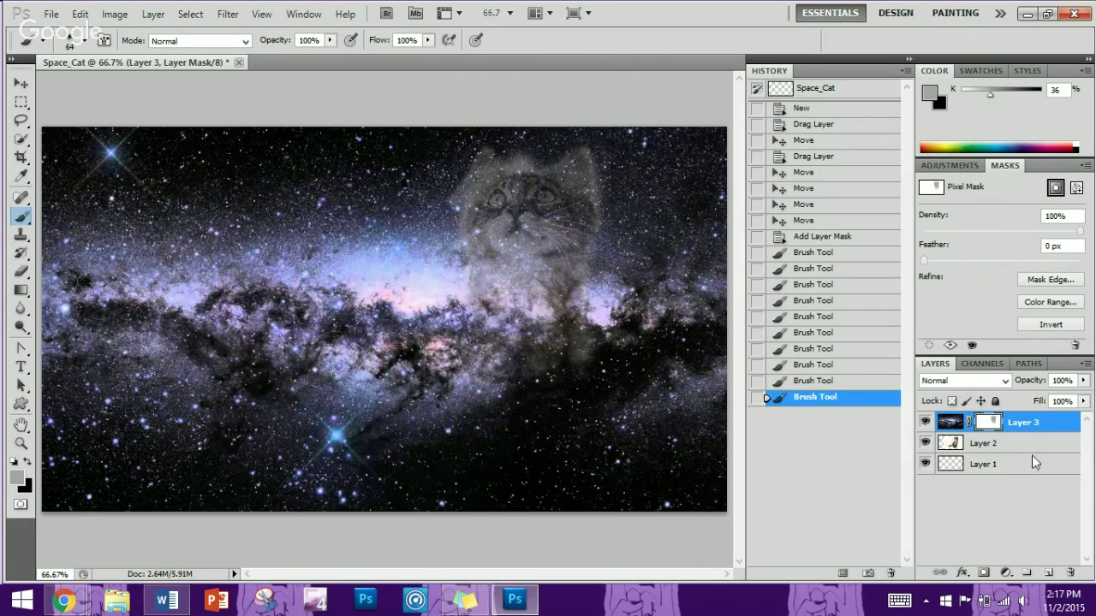
- Step back through the earlier history states and restore the fifth Brush Tool state, before the gray mask painting
{"action": "left_click", "coordinate": [799, 255]}
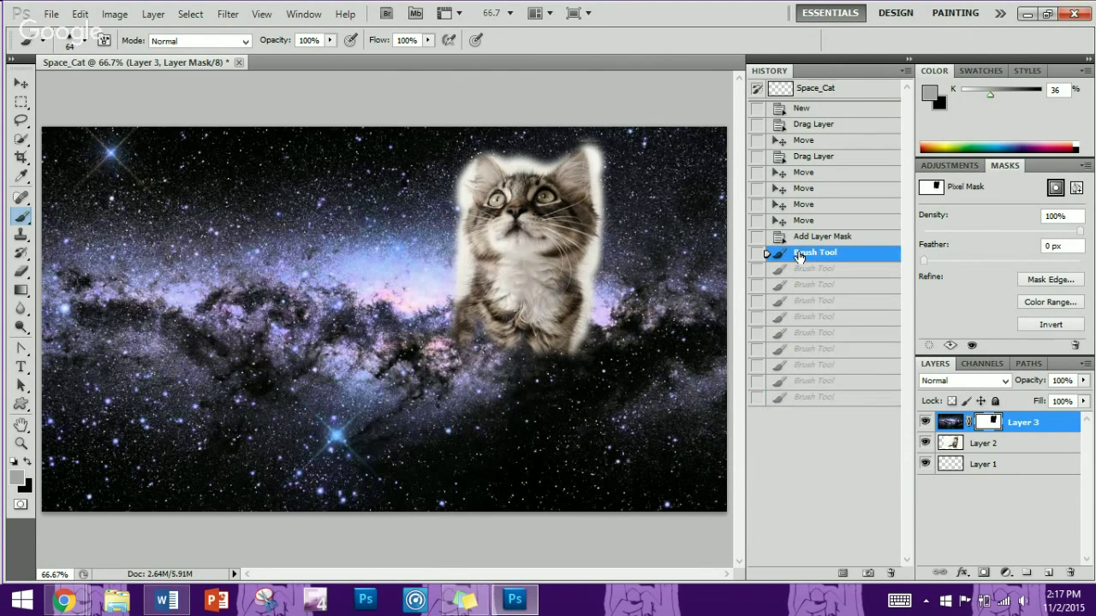
{"action": "left_click", "coordinate": [797, 220]}
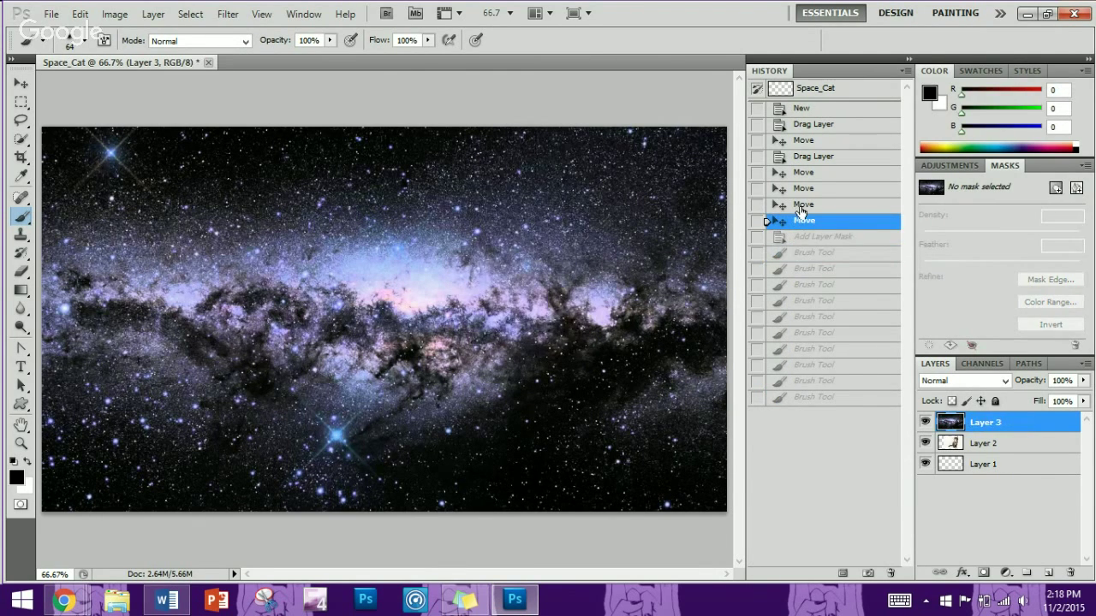
{"action": "left_click", "coordinate": [803, 189]}
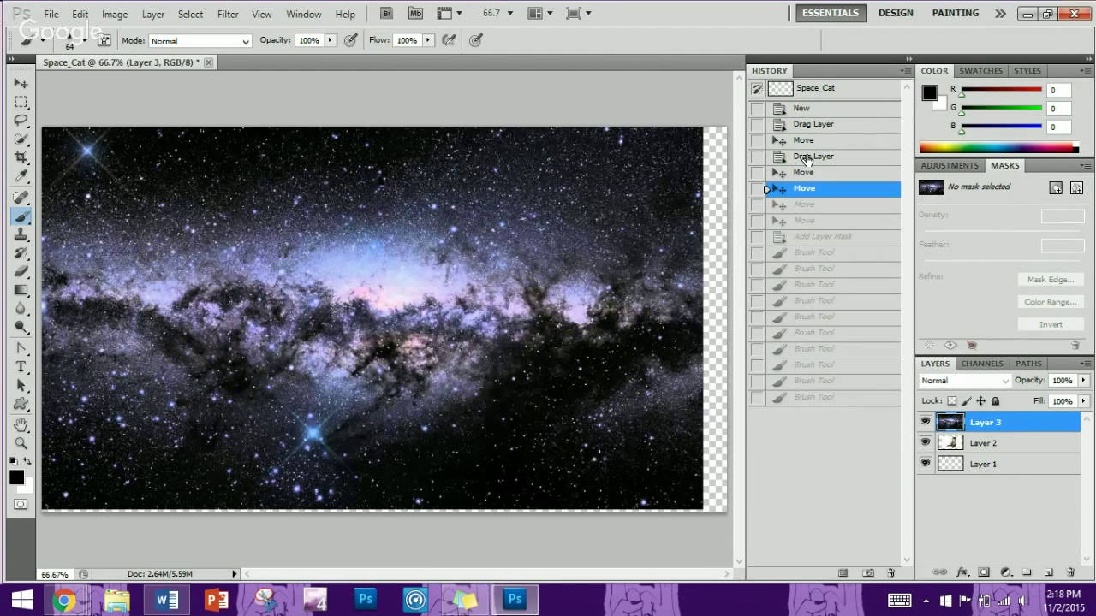
{"action": "left_click", "coordinate": [806, 157]}
{"action": "left_click", "coordinate": [806, 316]}
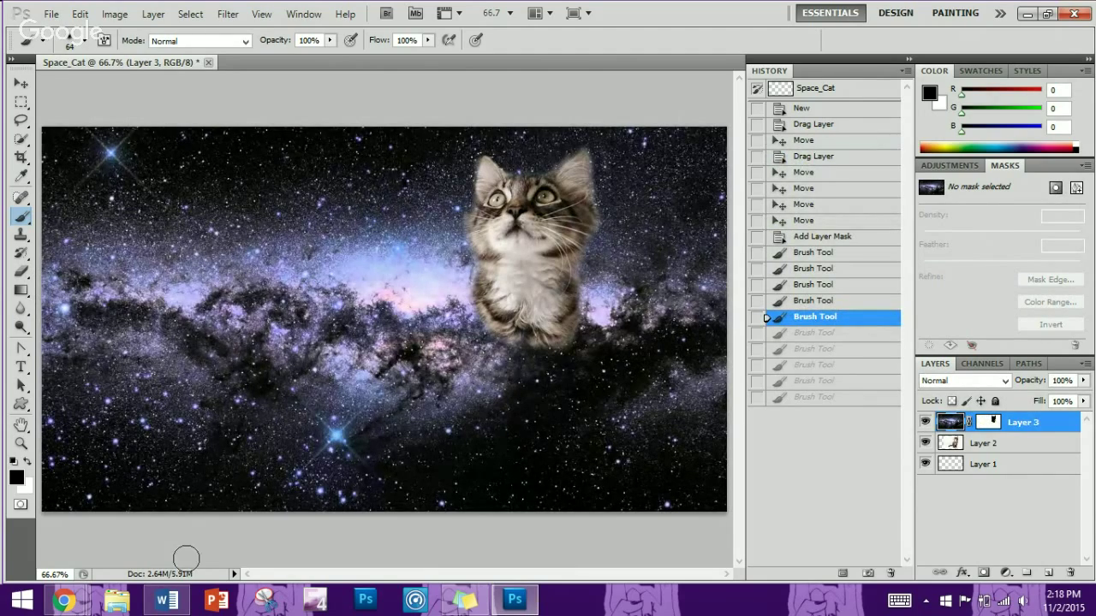
{"action": "left_click", "coordinate": [517, 609]}
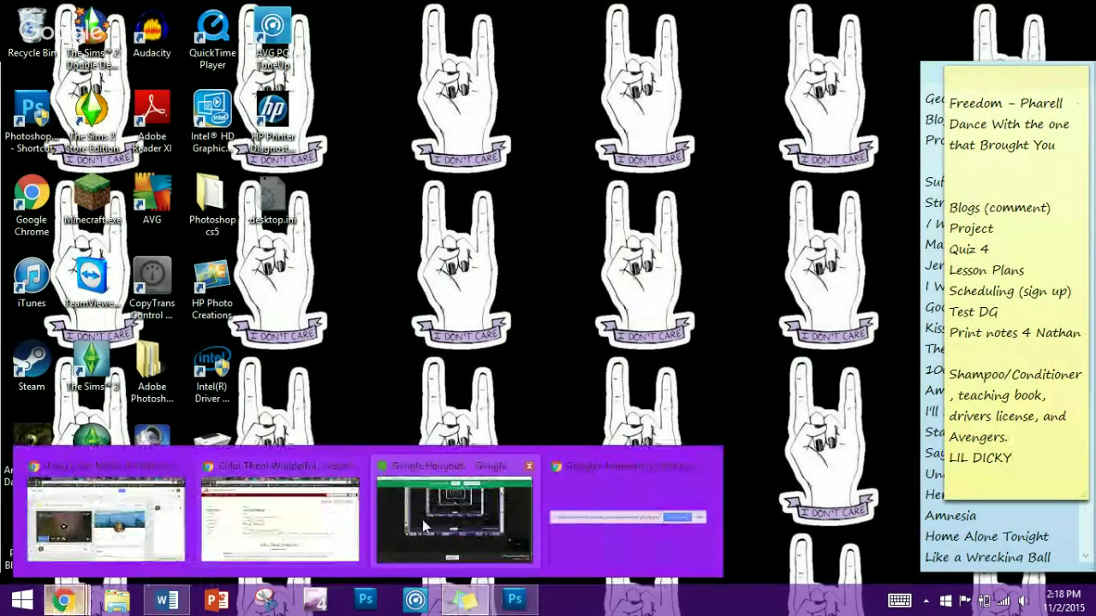
{"action": "left_click", "coordinate": [422, 519]}
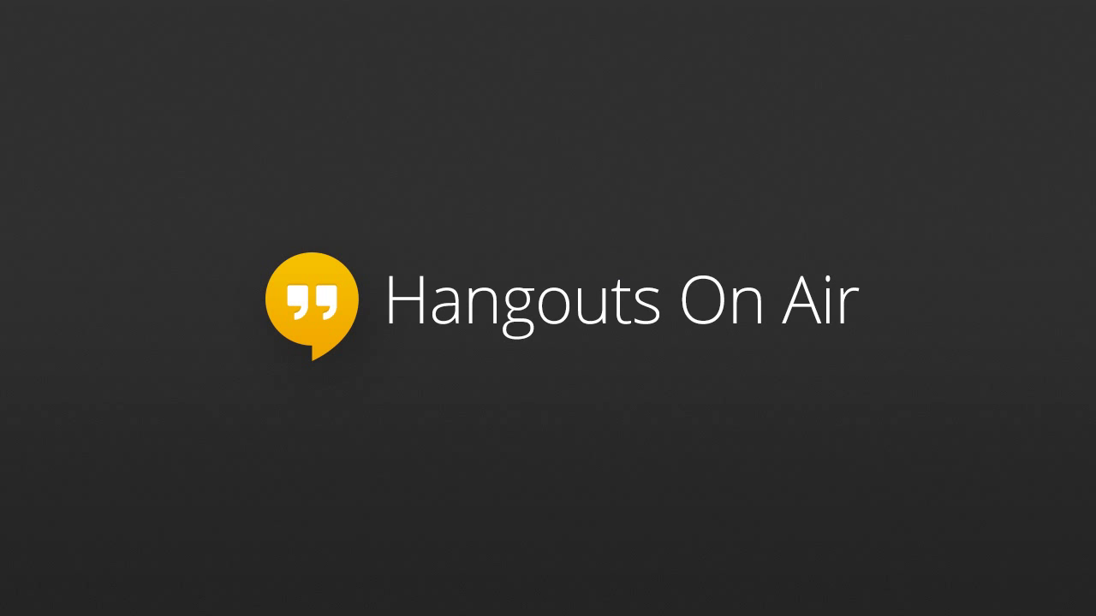